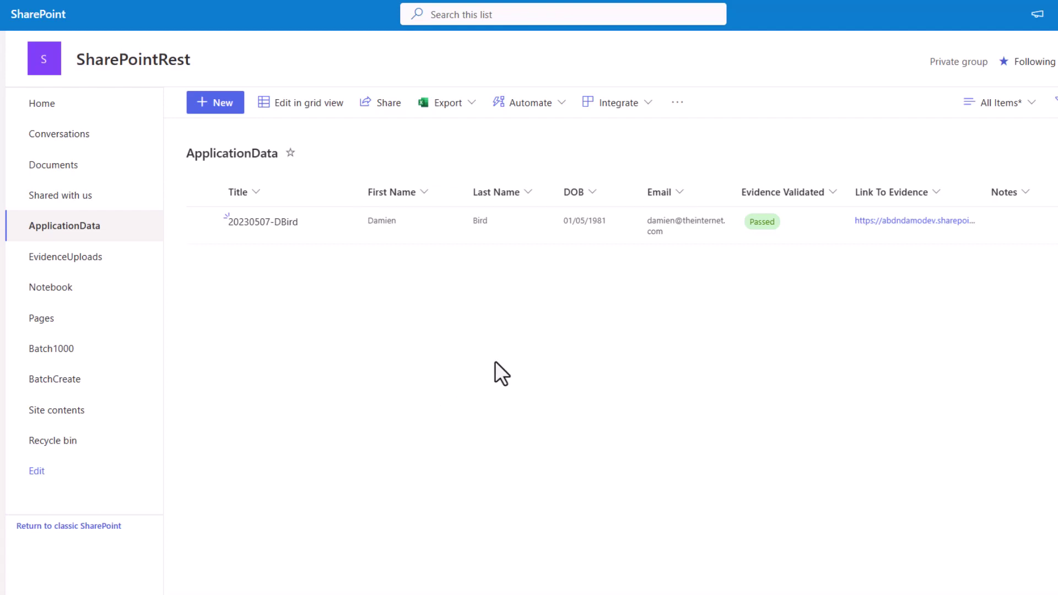
Open the applicant's list record details, keeping Evidence Validated set to Passed.
left_click(769, 224)
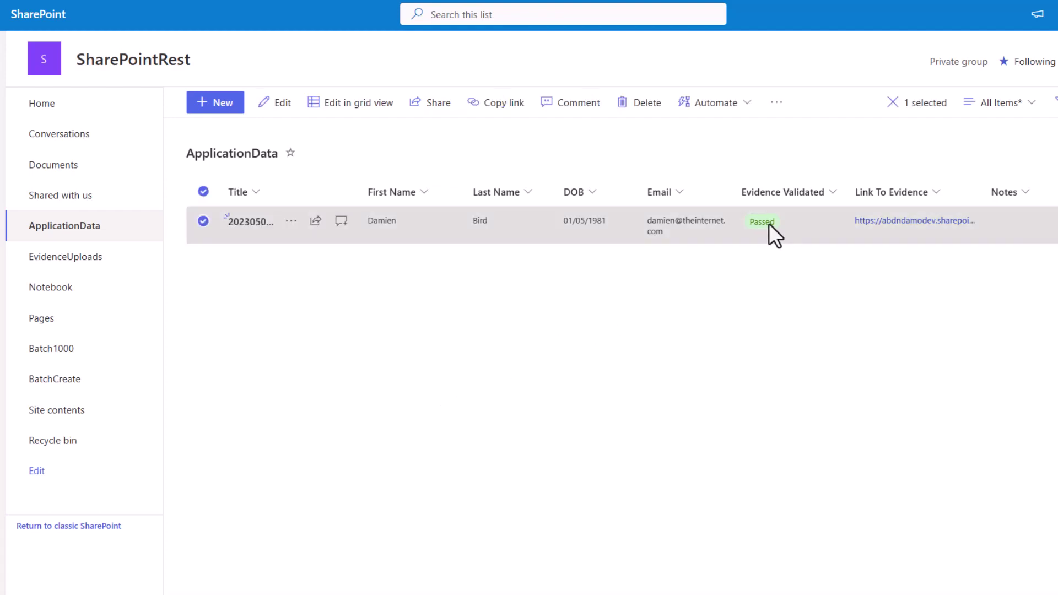
left_click(768, 223)
left_click(643, 316)
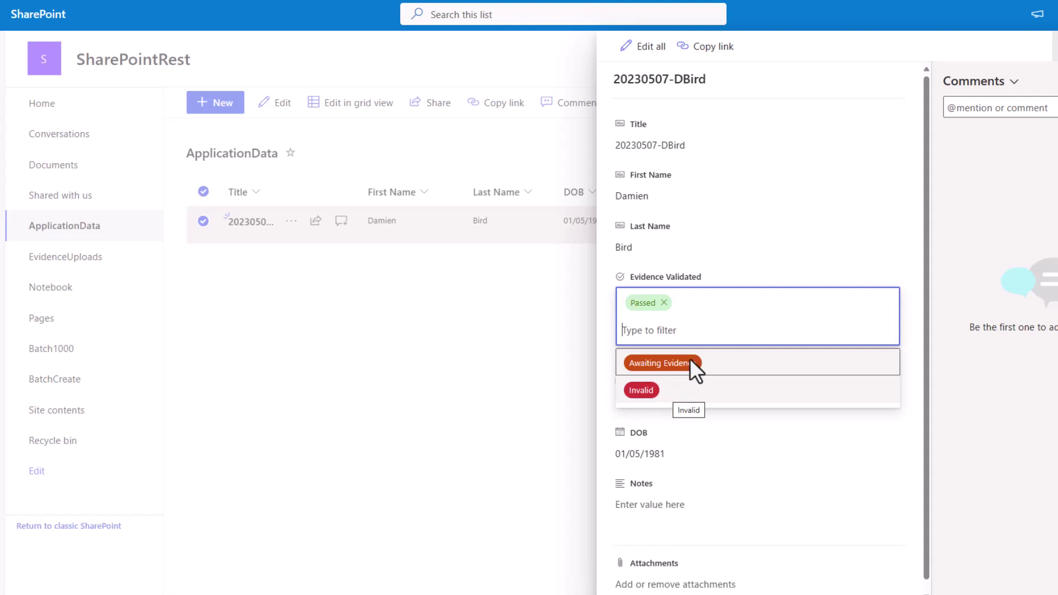
key("Tab")
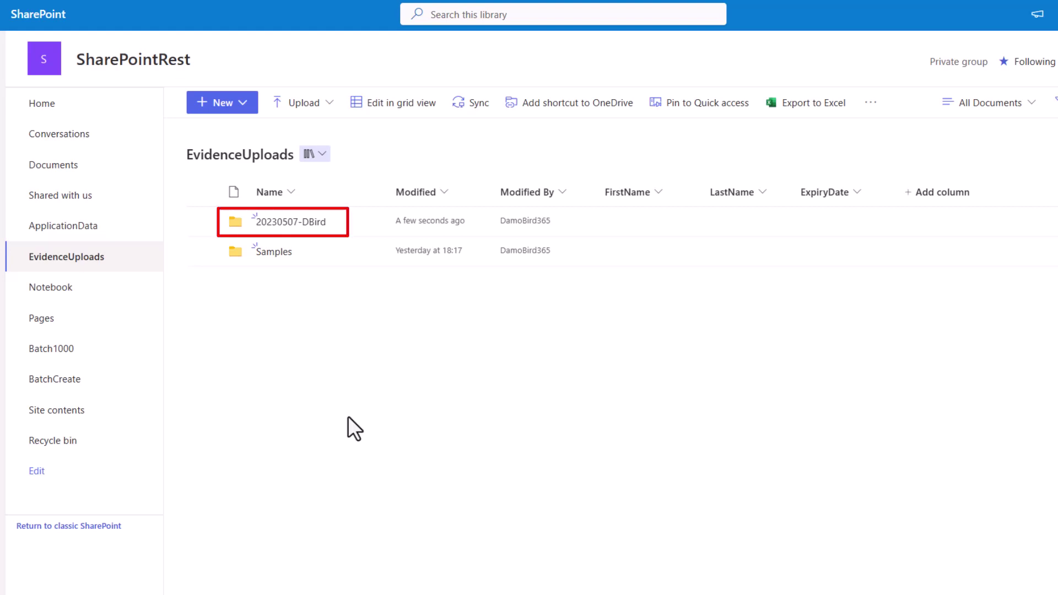
Select the 20230507 folder in EvidenceUploads and show its actions.
left_click(203, 220)
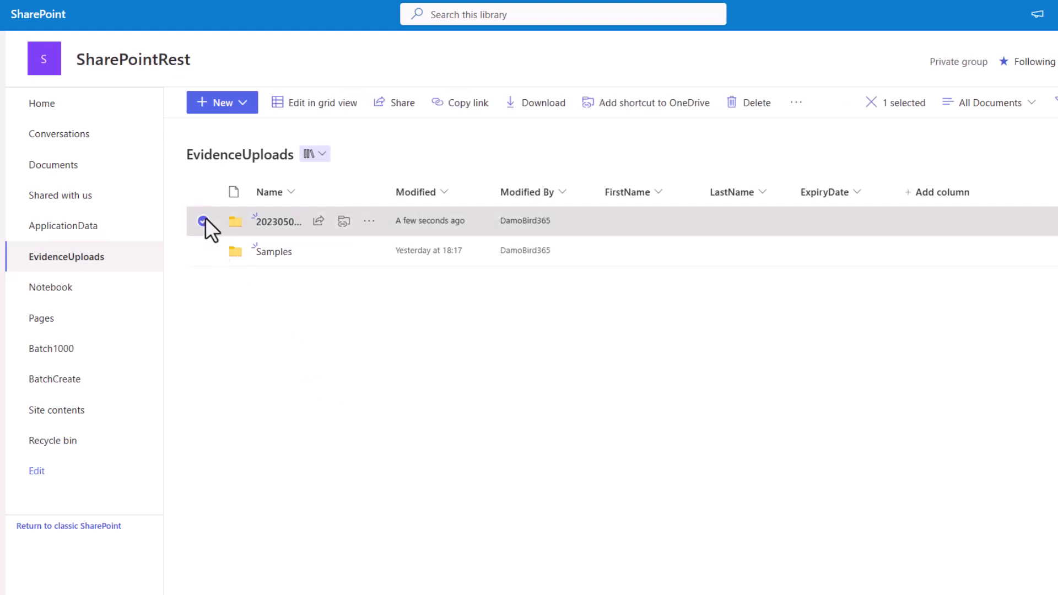
left_click(369, 222)
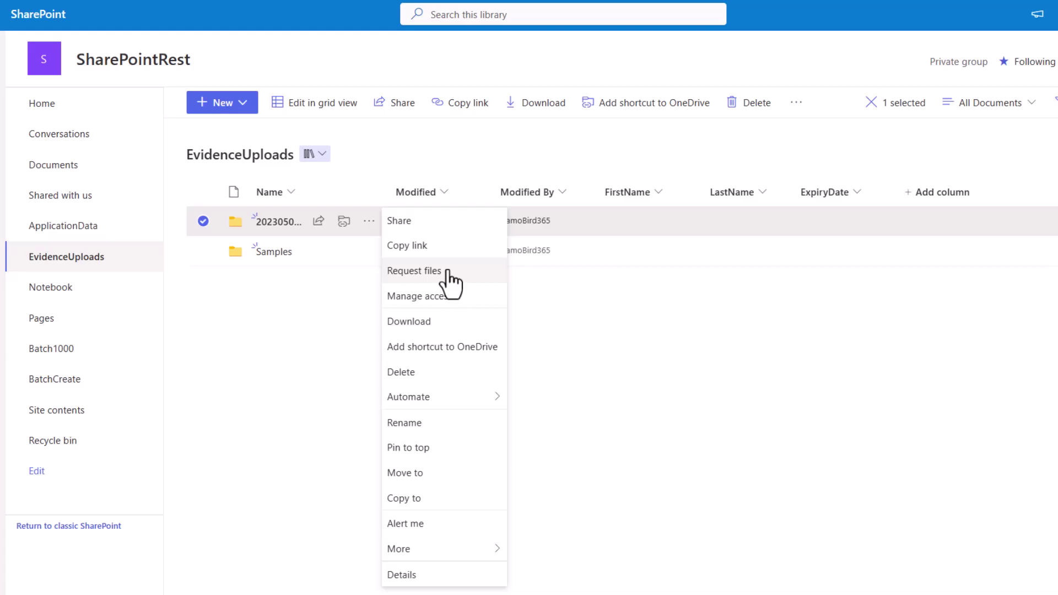
Request files for the 20230507 folder with the description 'Files for upload' and create the upload link.
left_click(448, 273)
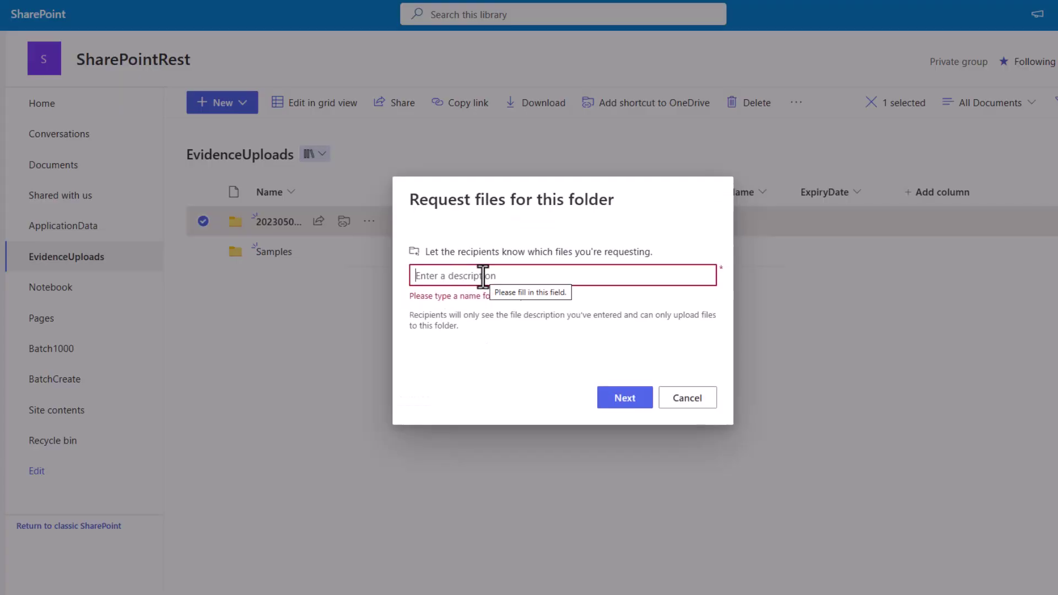
type("Files for upload")
left_click(625, 399)
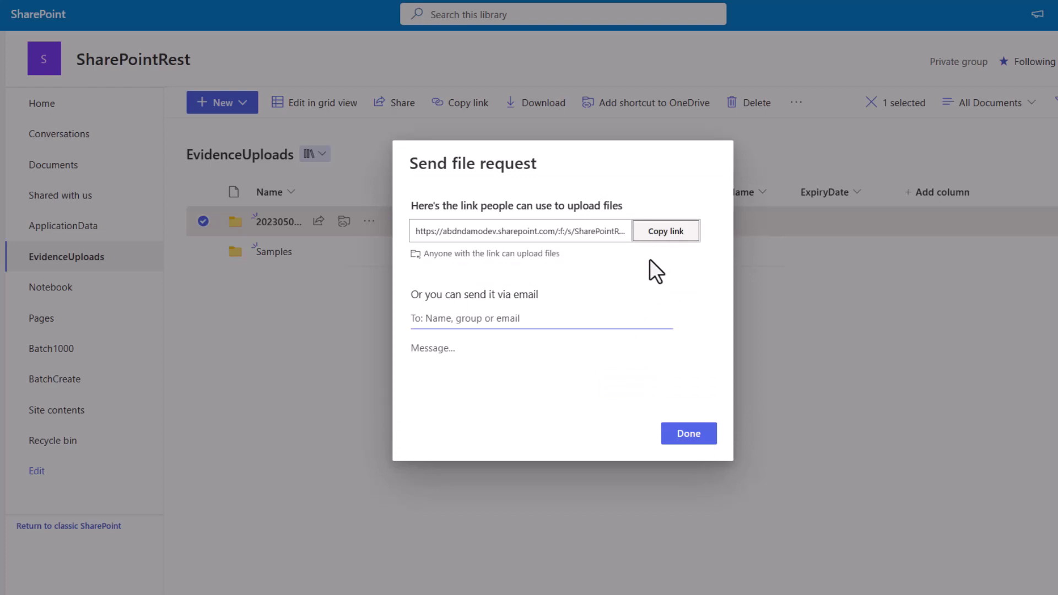
left_click(692, 438)
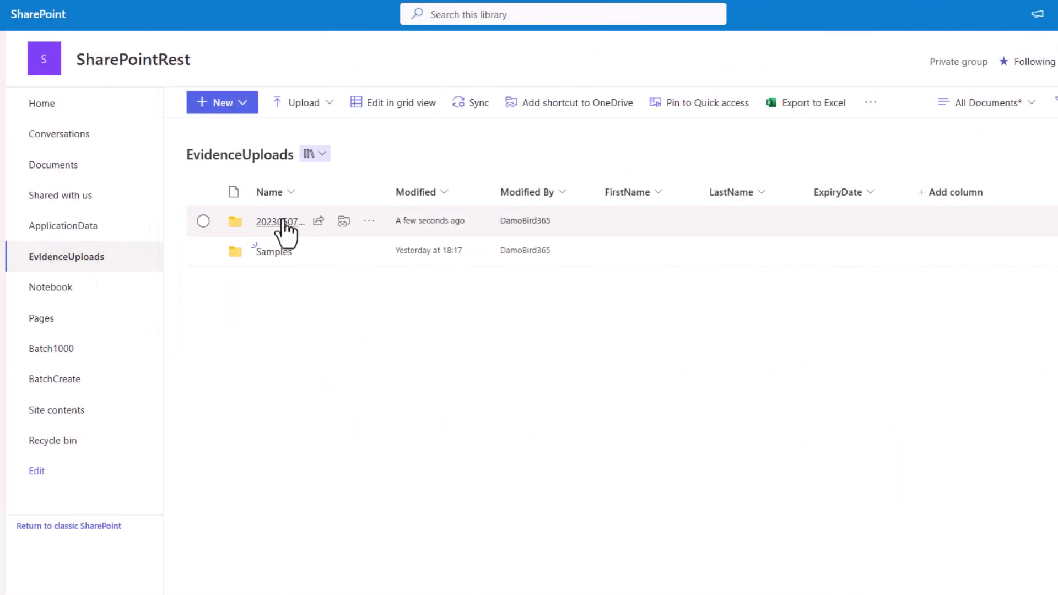
Open the 20230507 folder to check my evidence.png with its extracted name and expiry date.
left_click(279, 223)
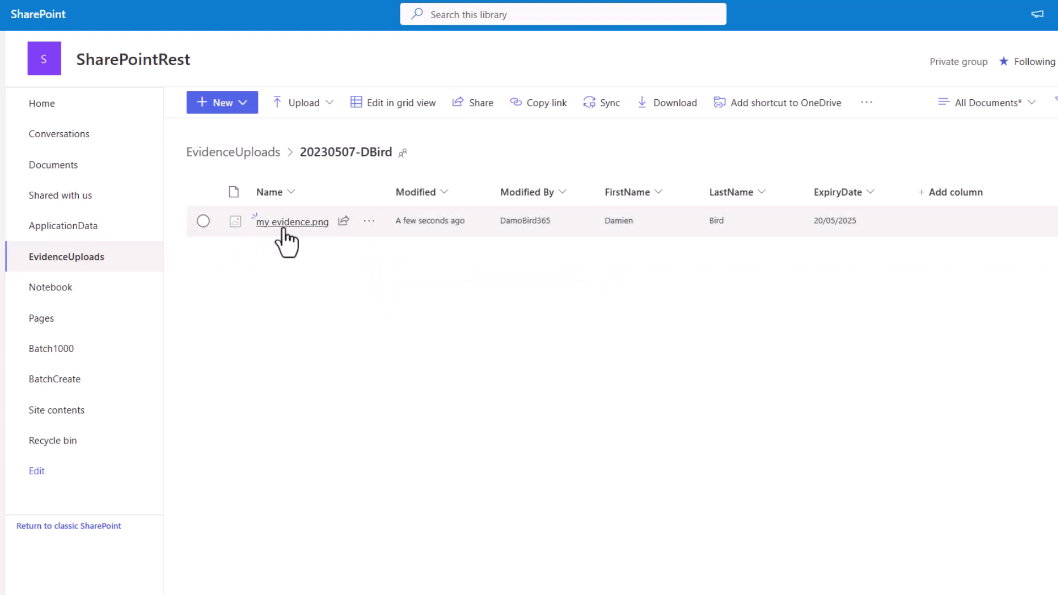
mouse_move(284, 234)
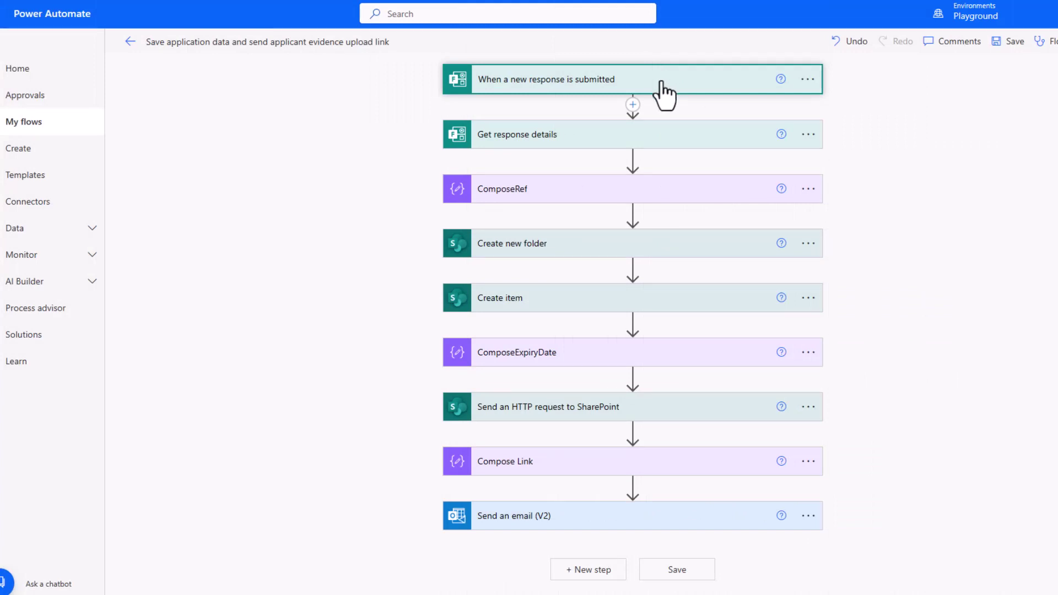
Expand the form trigger, Get response details and ComposeRef cards to view their settings.
left_click(664, 91)
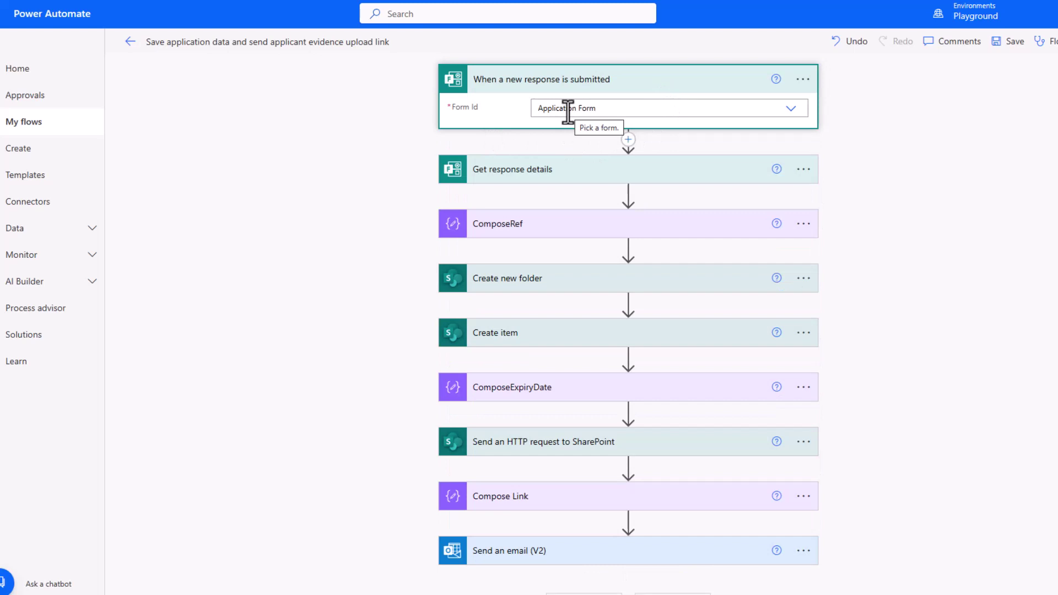
left_click(519, 172)
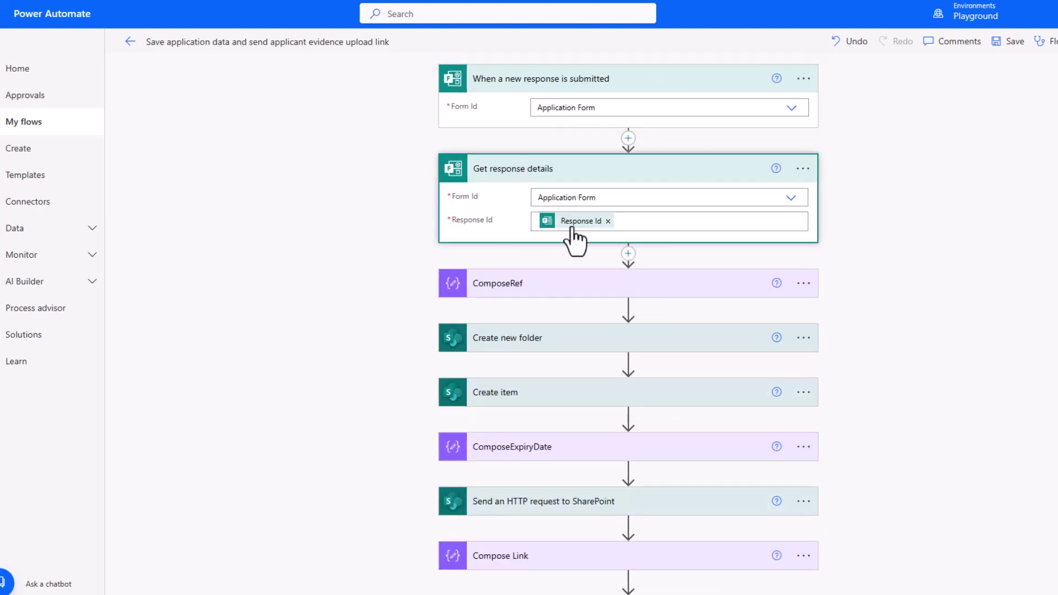
mouse_move(573, 227)
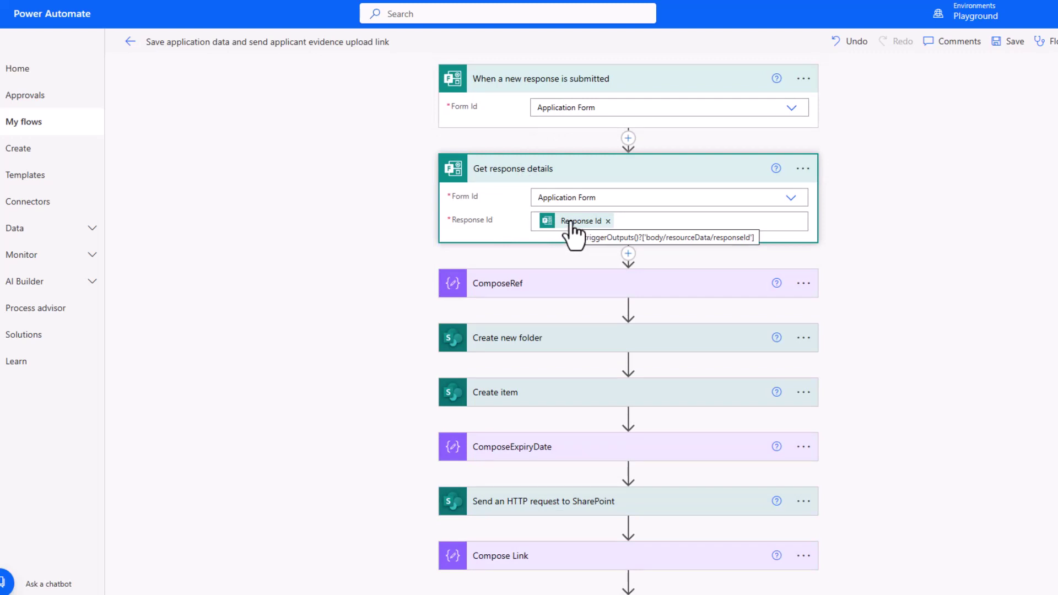
left_click(482, 284)
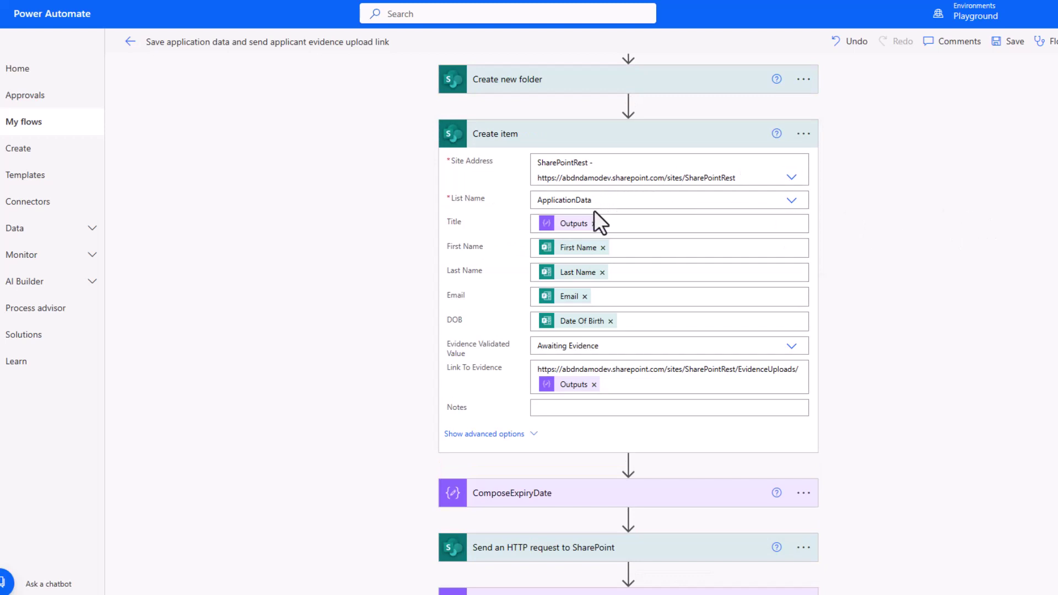
Inspect the dynamic tokens in the Create item, ComposeExpiryDate and SharePoint HTTP request cards.
mouse_move(558, 236)
mouse_move(555, 385)
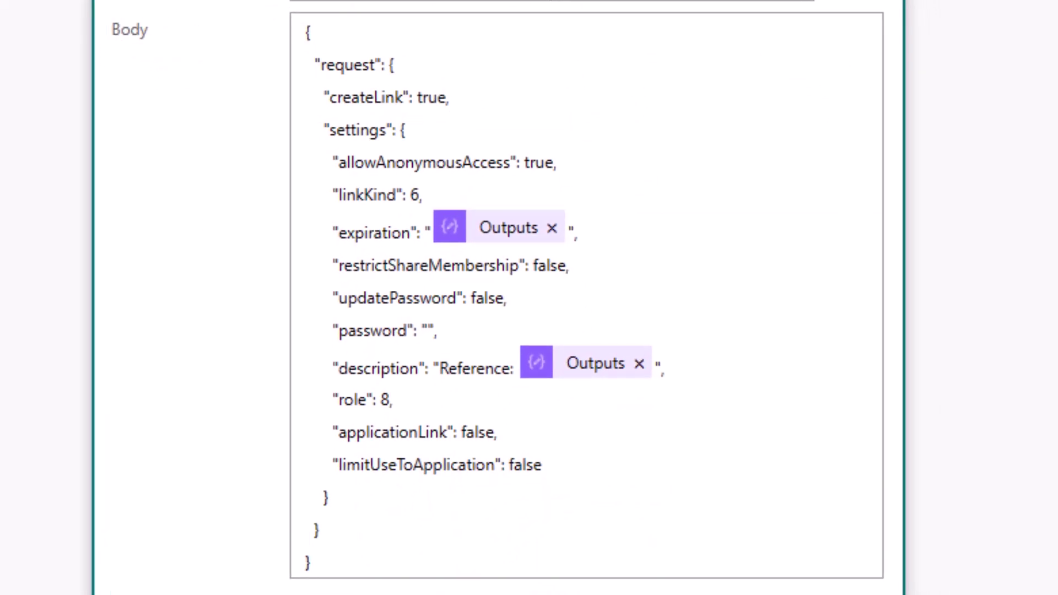
Review the HTTP request body, the Compose Link expression and the Request for evidence email.
mouse_move(493, 234)
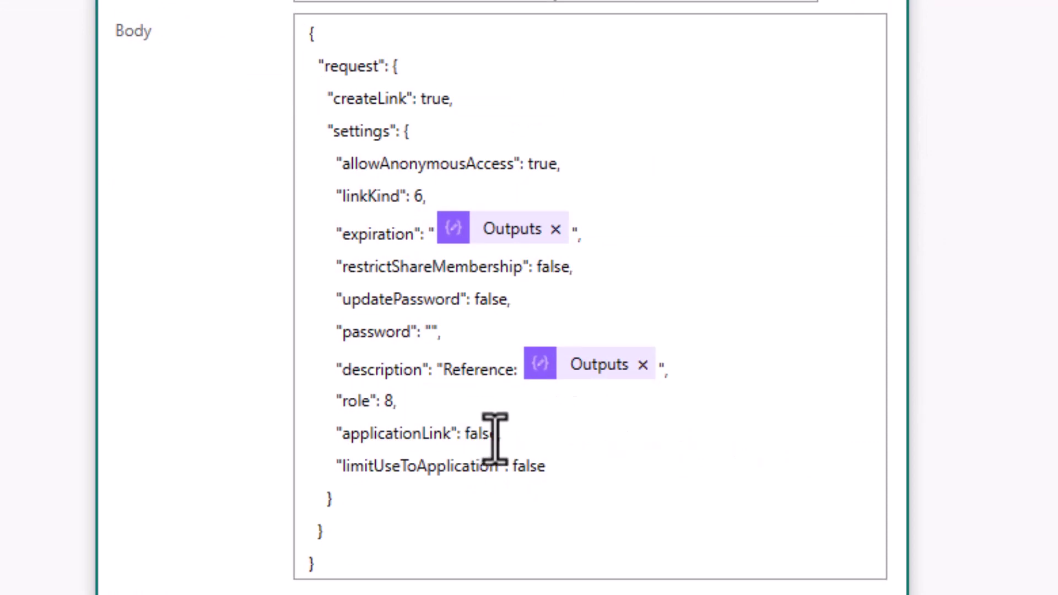
mouse_move(593, 366)
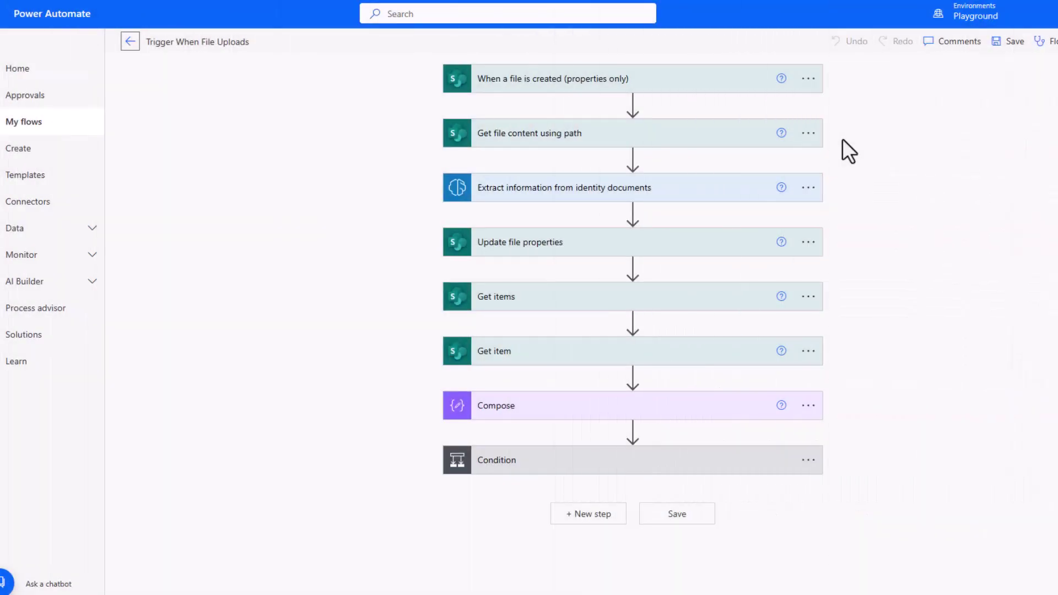
Expand the file-created trigger and open its Settings to view the IsFolder-false condition.
left_click(483, 88)
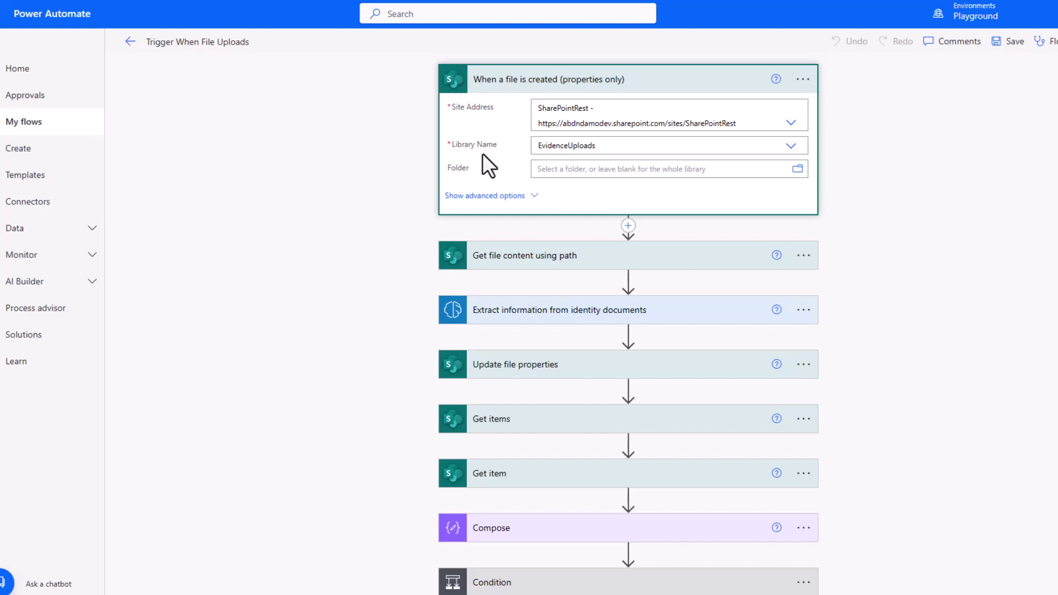
left_click(801, 82)
left_click(873, 194)
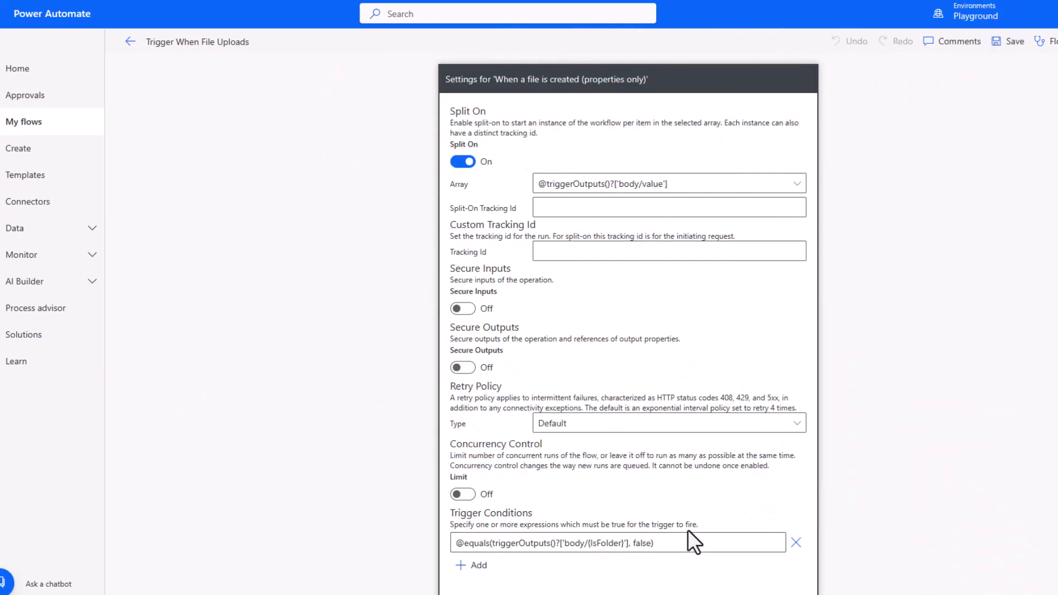
Close the trigger settings and expand the Update file properties step, working toward the Get items filter.
left_click(375, 293)
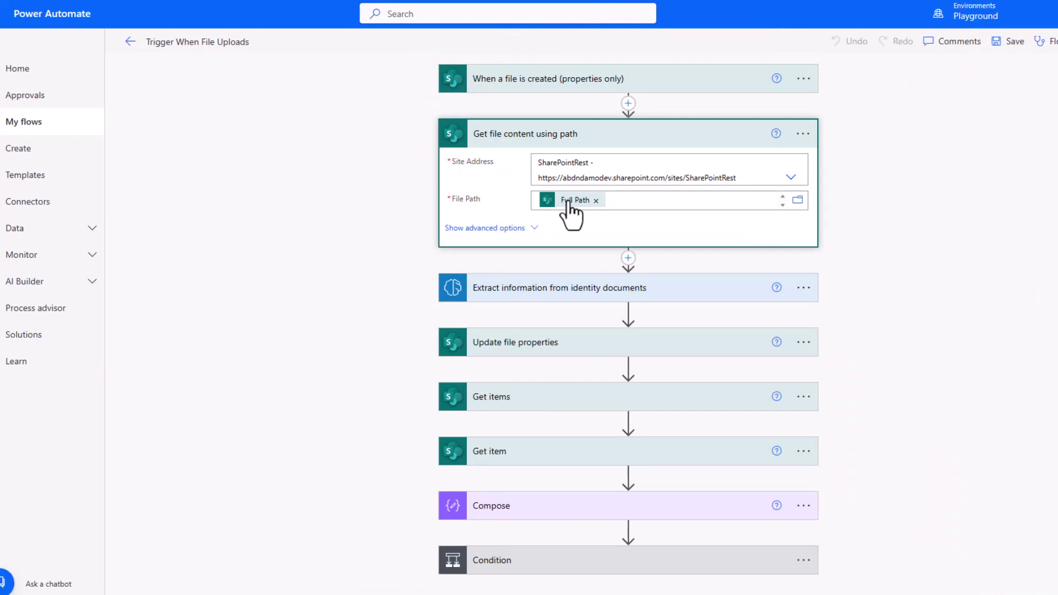
mouse_move(567, 204)
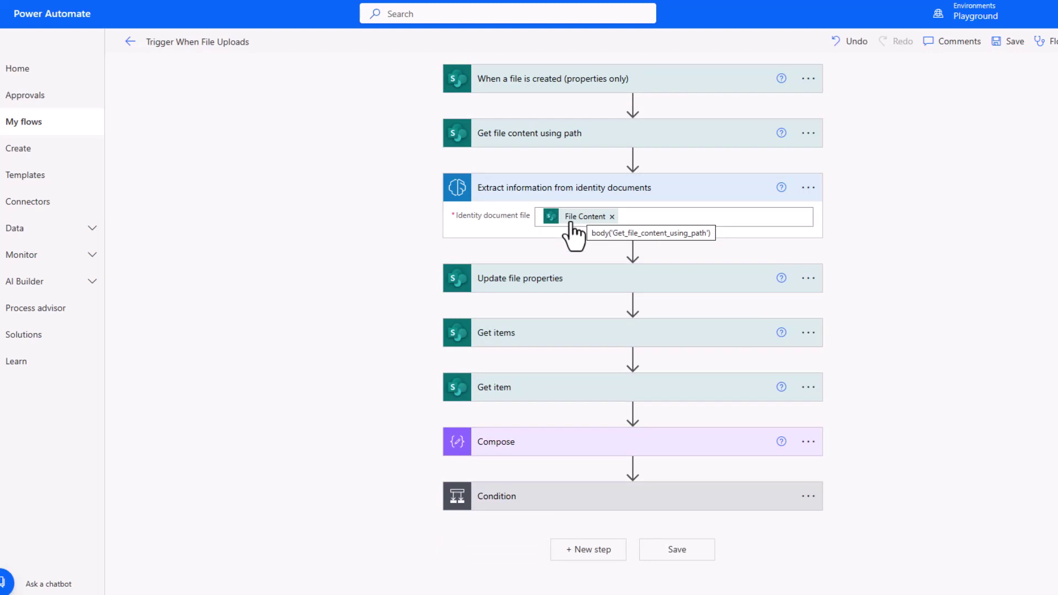
left_click(507, 278)
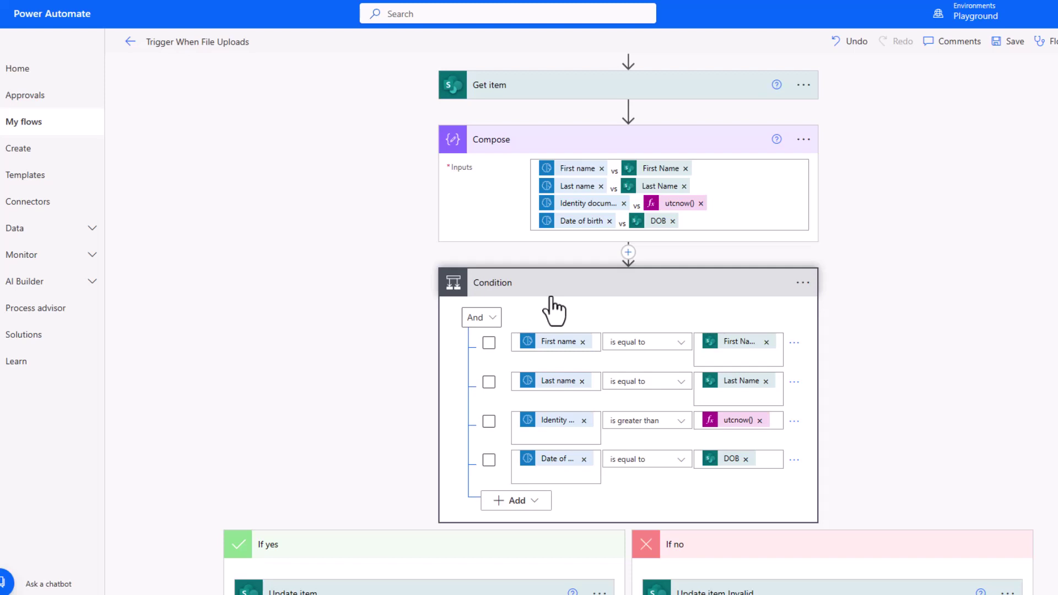
Scroll down past the Condition's name, DOB and expiry rows.
scroll(555, 557, "down", 5)
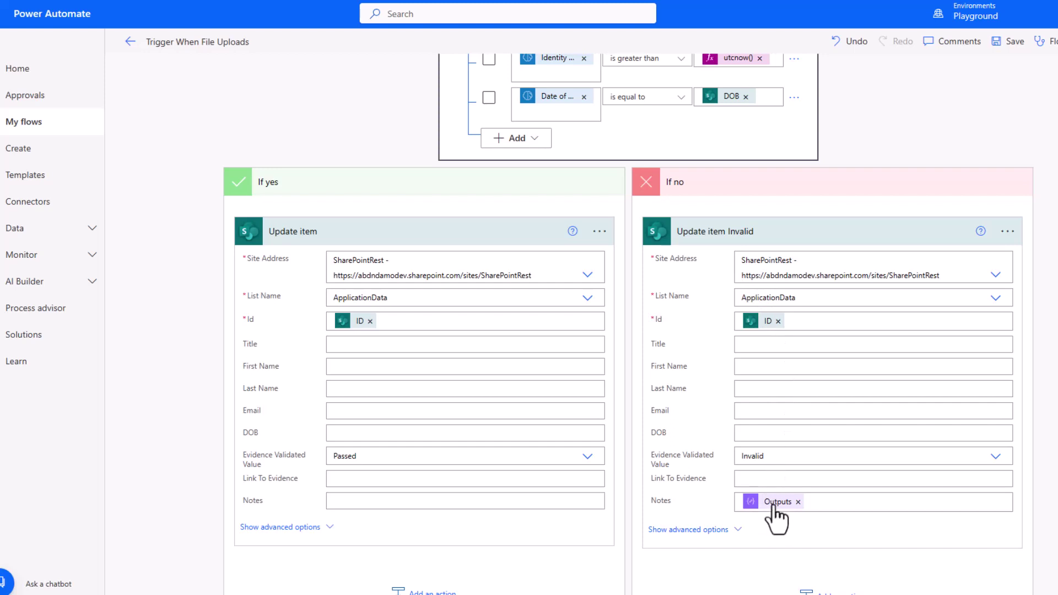
Show that the Notes Outputs token in the If yes / If no branches resolves to outputs('Compose').
mouse_move(772, 514)
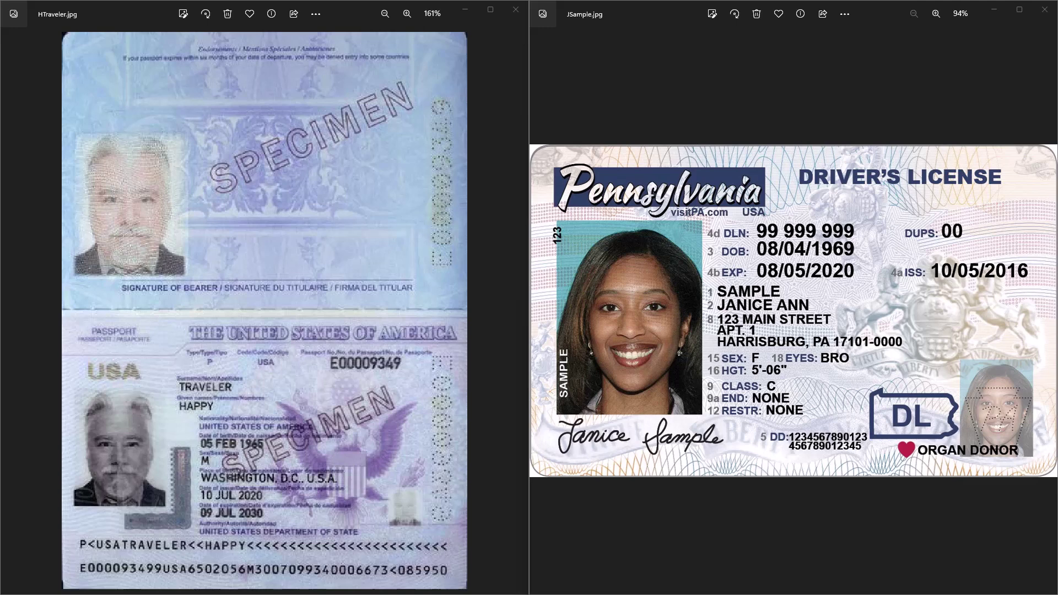
key("alt+Tab")
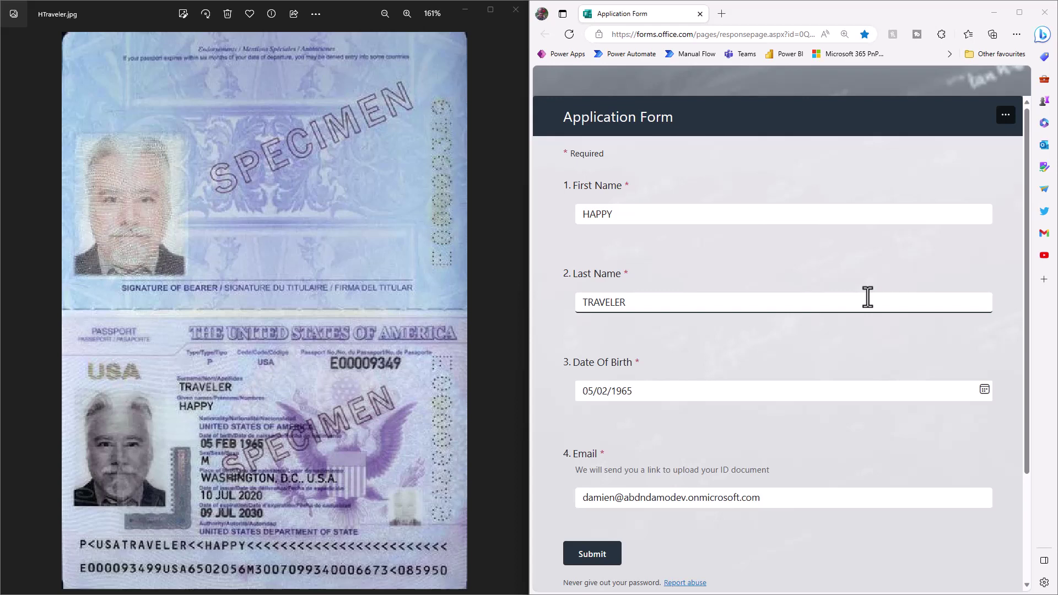
left_click(594, 561)
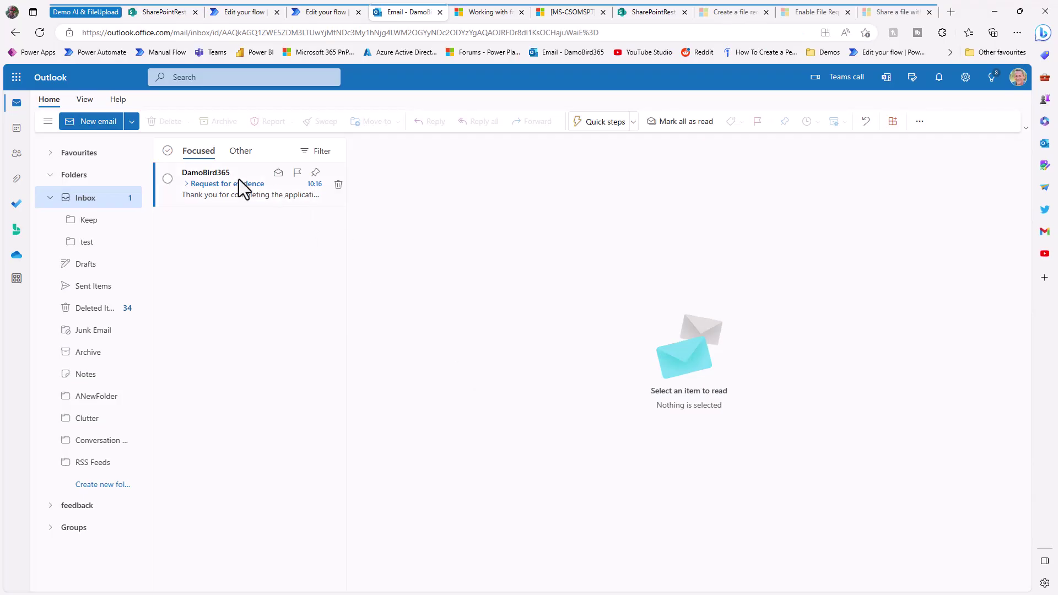
left_click(217, 192)
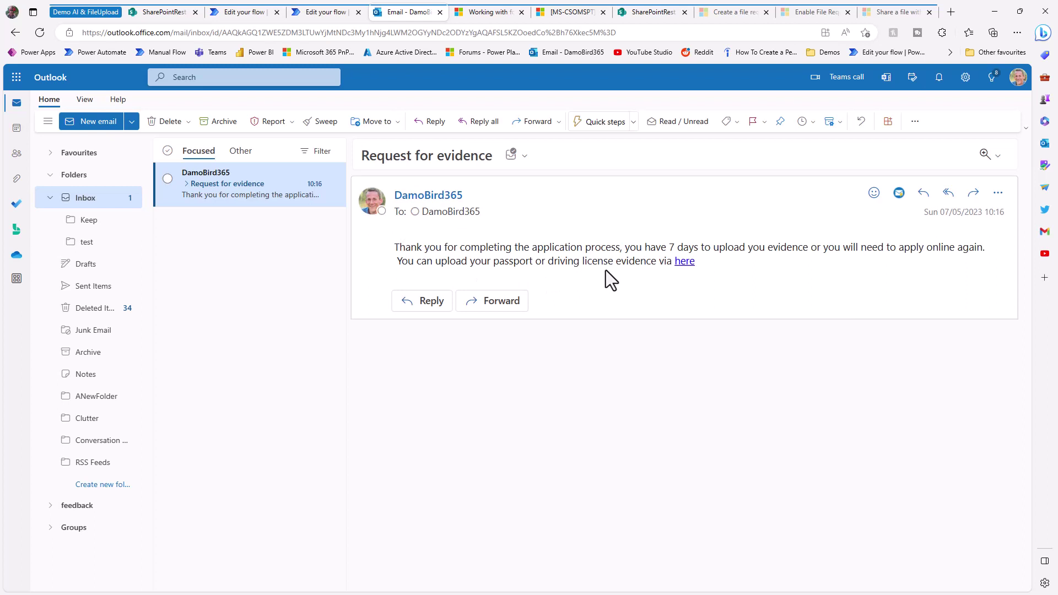
Copy the email's 'here' upload link, ready to paste into a guest Edge window.
right_click(681, 262)
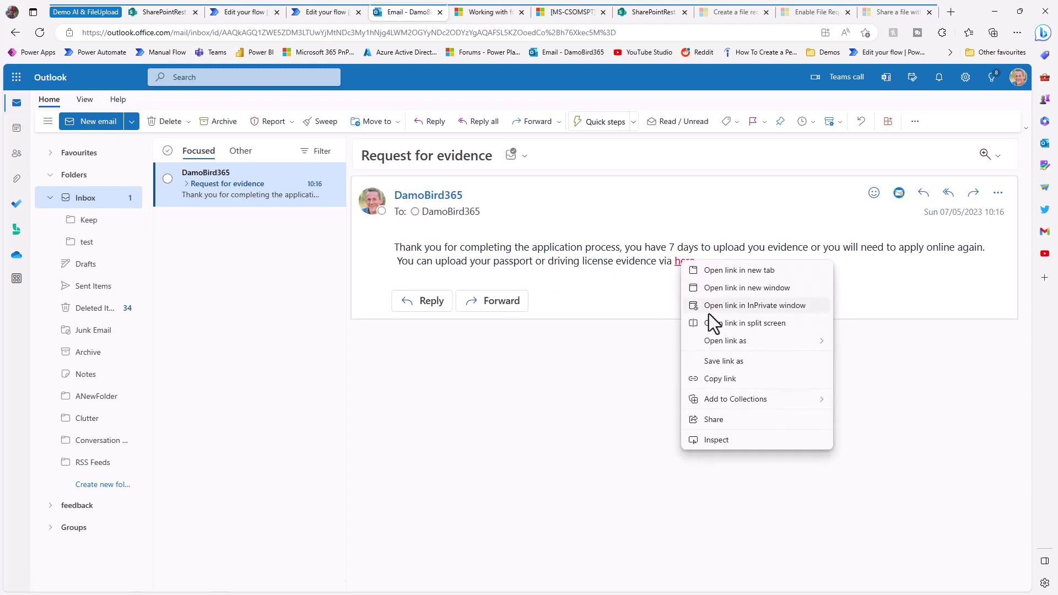
left_click(732, 380)
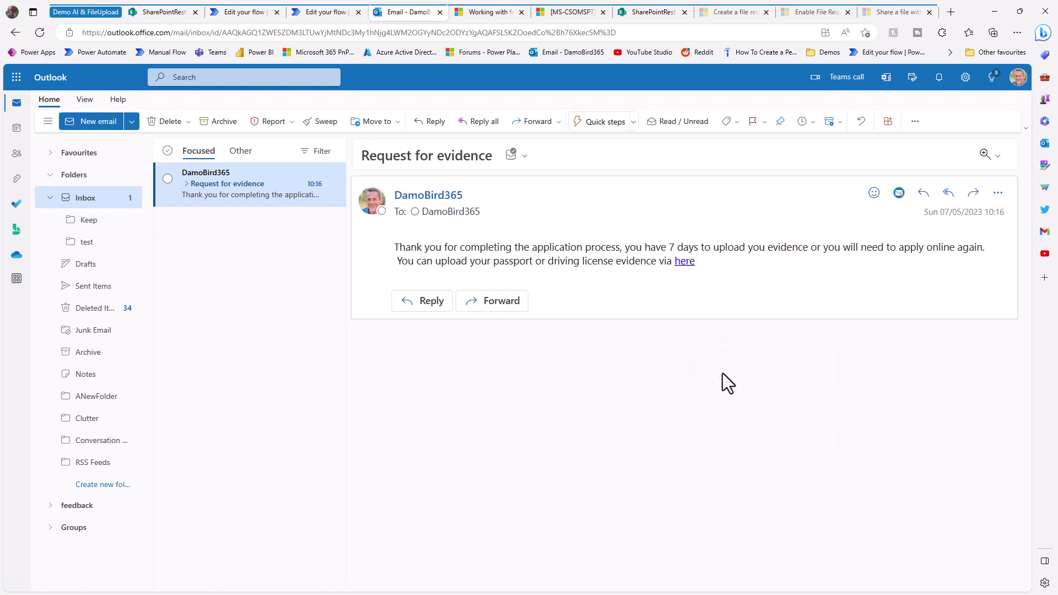
right_click(192, 32)
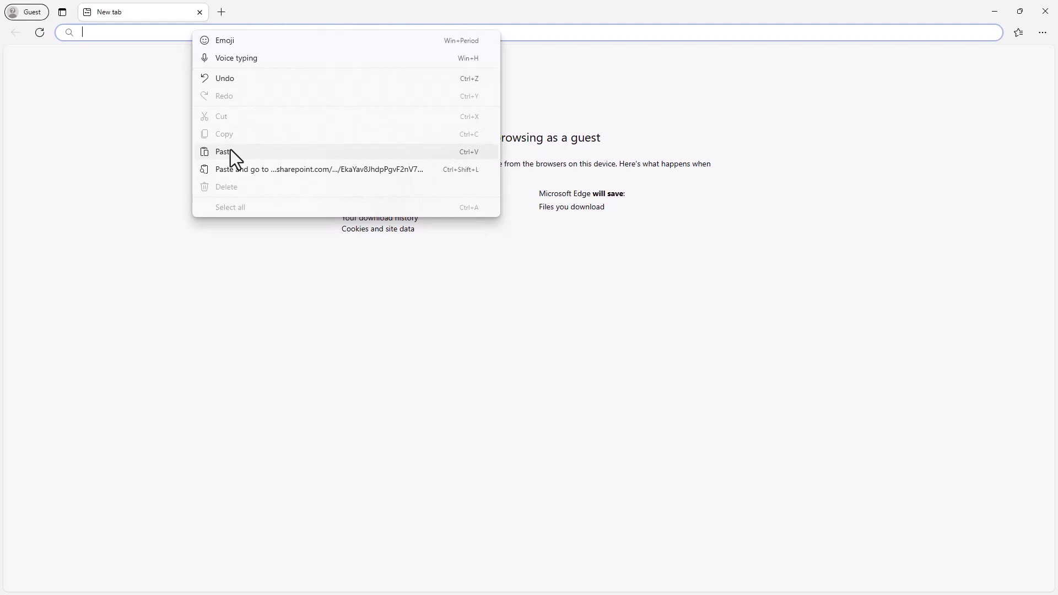
Open the pasted upload link and upload HTraveler.jpg to the 20230507-HTRAVELER file request.
left_click(230, 151)
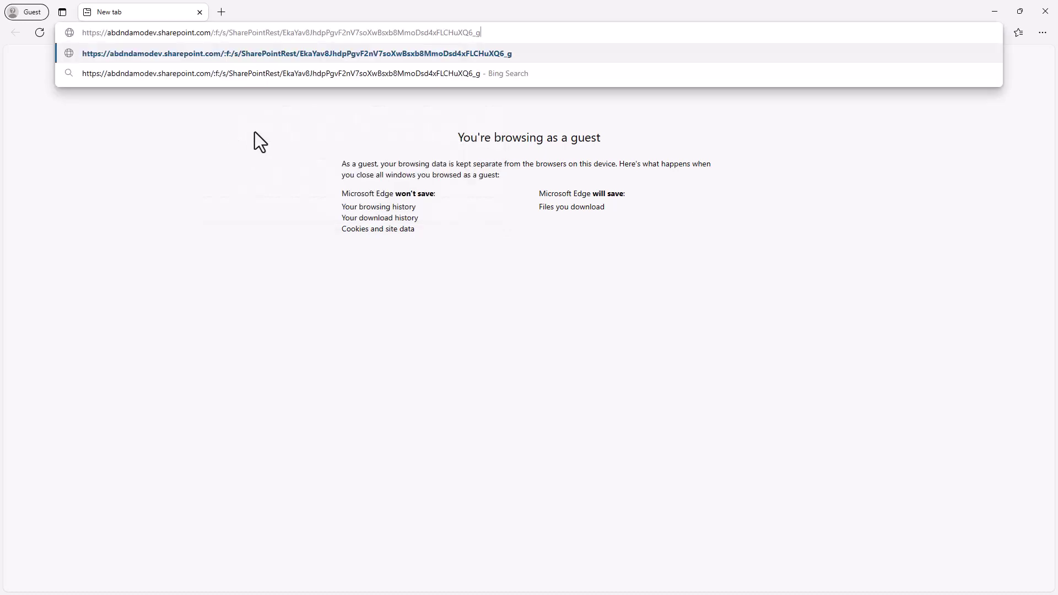
key("Return")
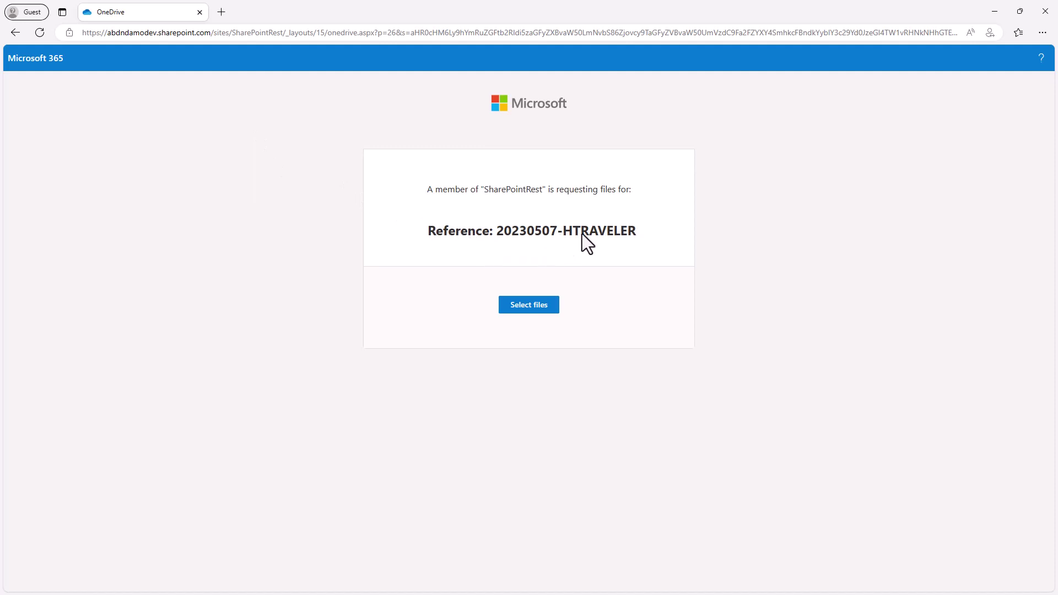
left_click(529, 305)
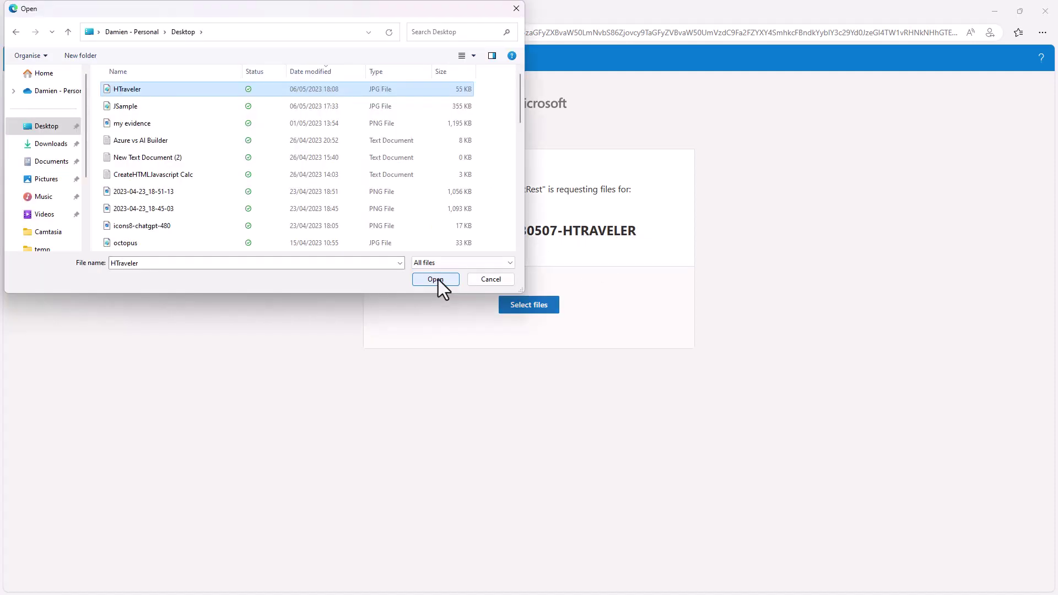
left_click(435, 279)
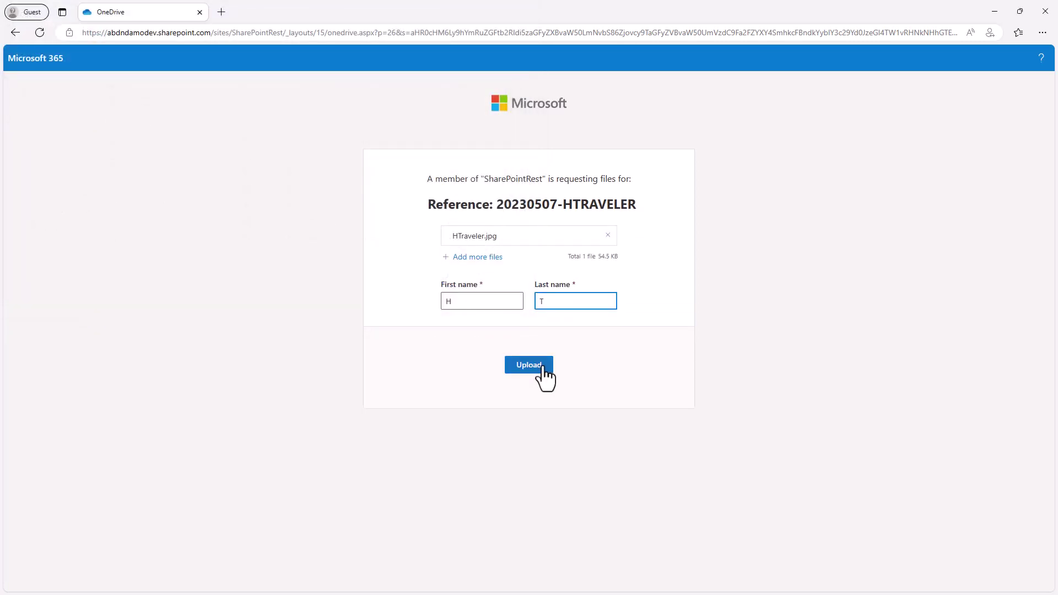
left_click(540, 367)
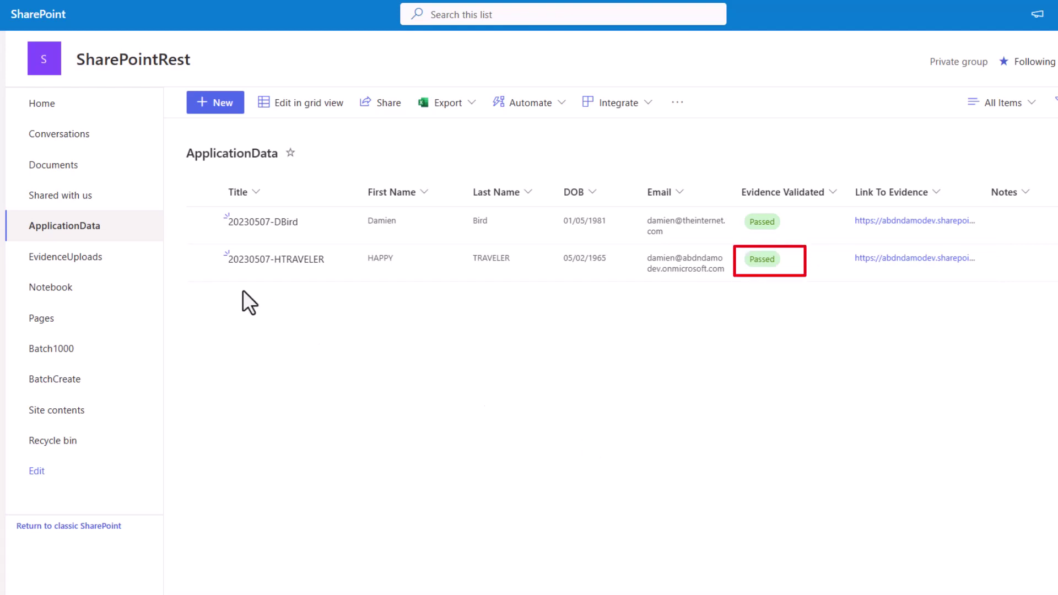
Open the EvidenceUploads library and its 20230507-HTRAVELER folder containing the uploaded passport.
left_click(71, 257)
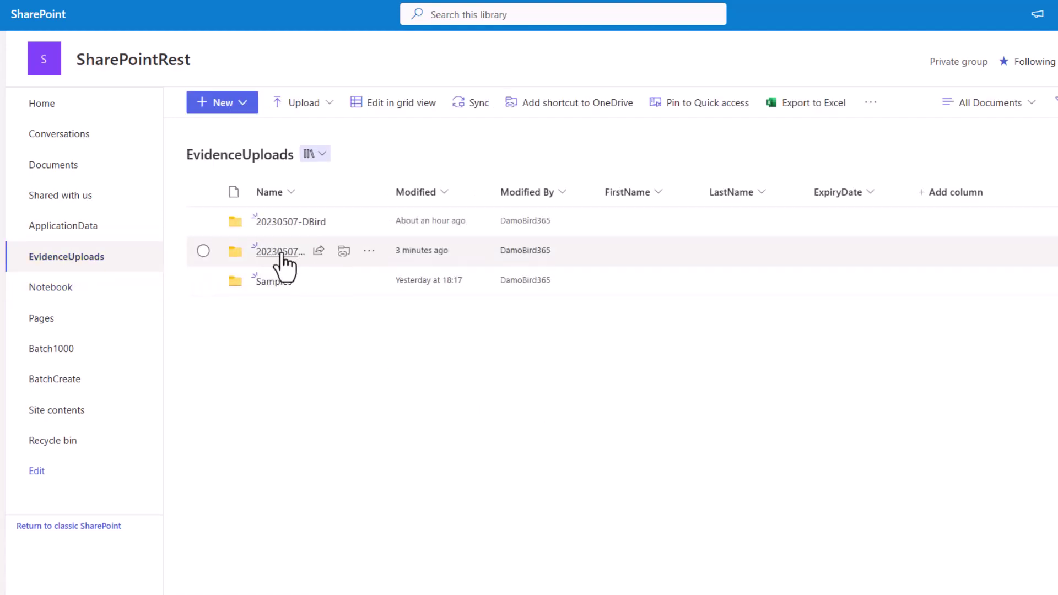
left_click(282, 252)
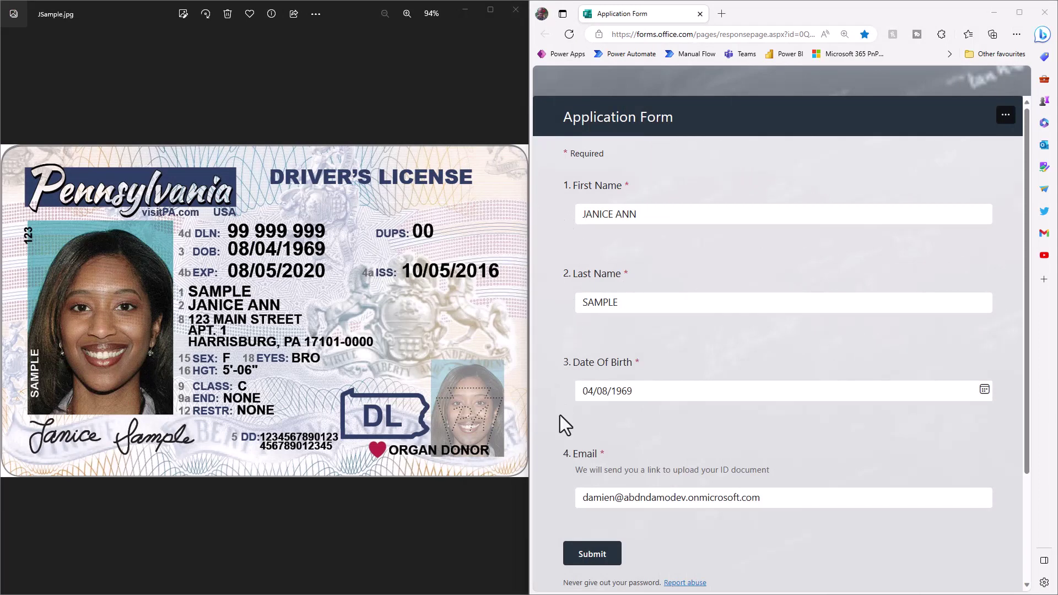
Submit the driving licence holder's application and open the new 10:24 Request for evidence email.
left_click(585, 557)
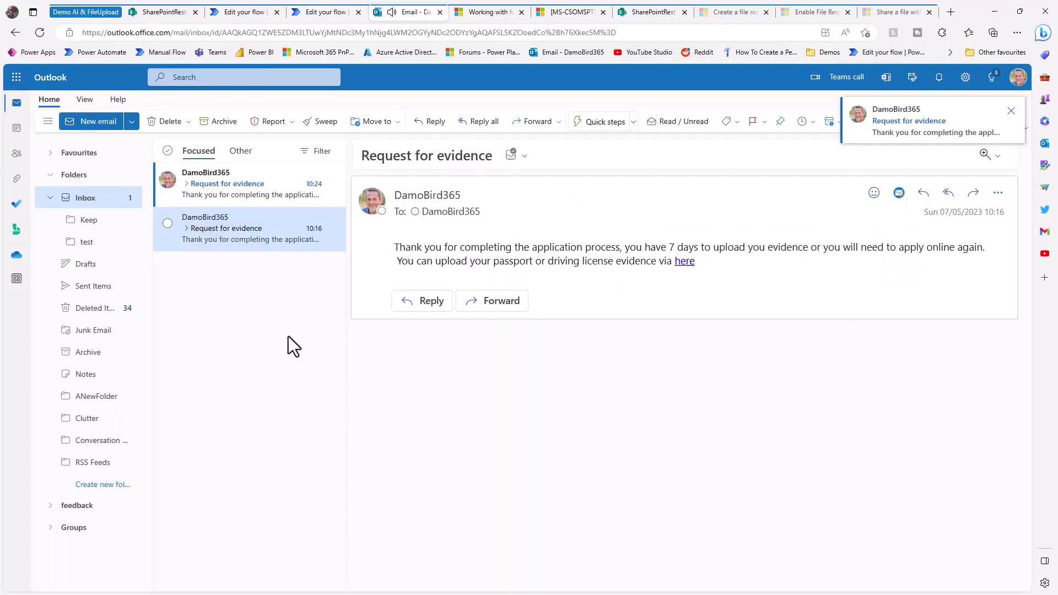
left_click(230, 189)
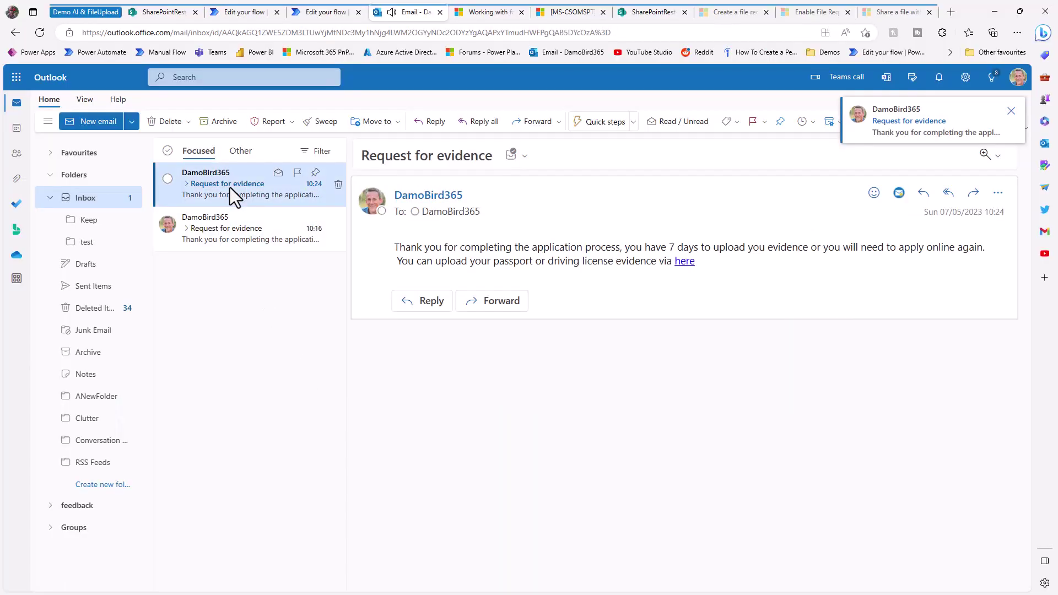
Copy the new email's upload link and open it in the guest browser window.
right_click(686, 263)
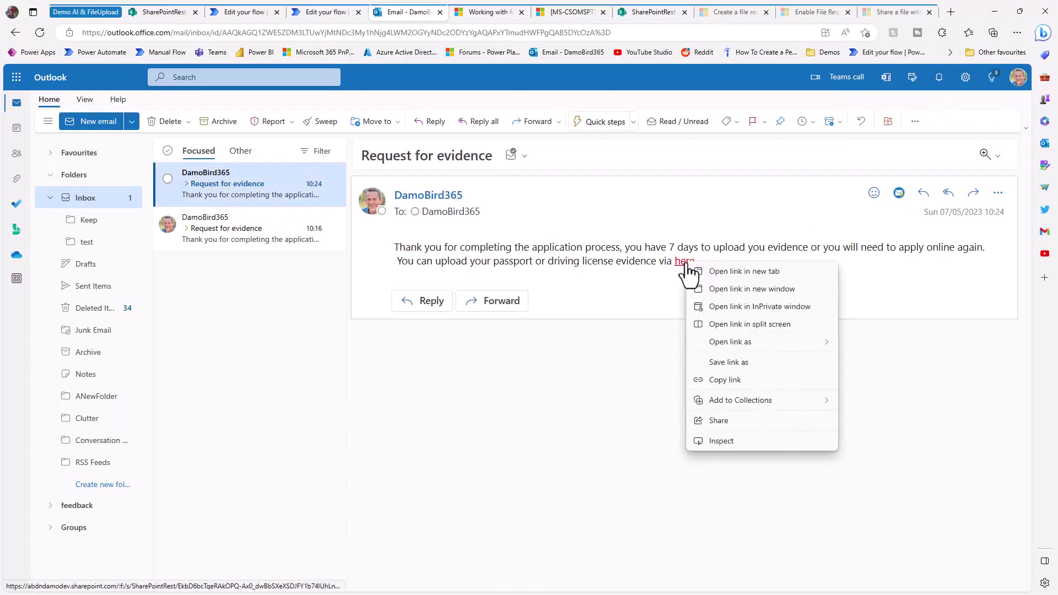
left_click(734, 380)
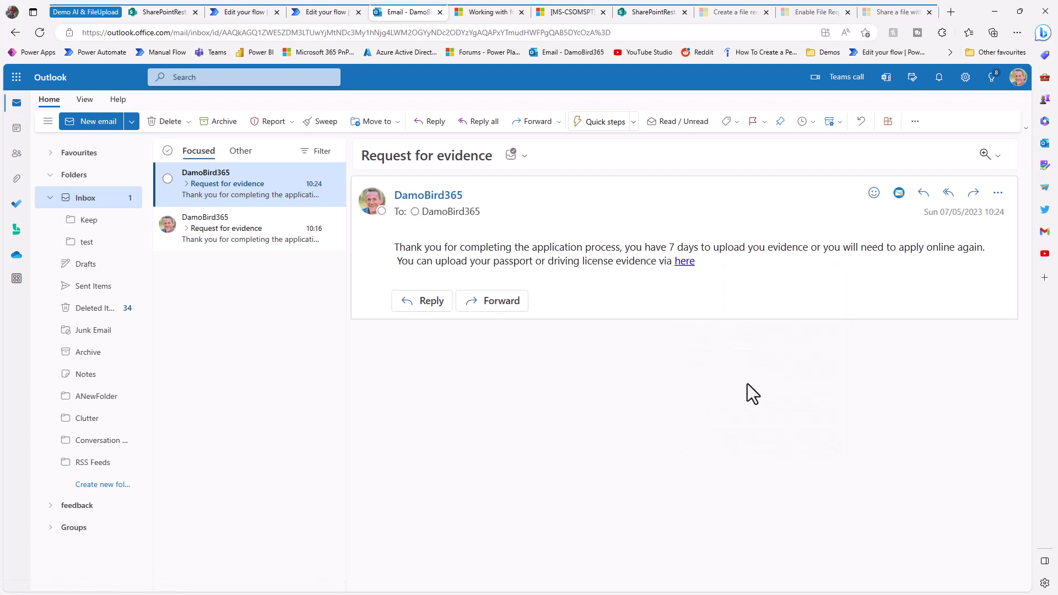
key("alt+Tab")
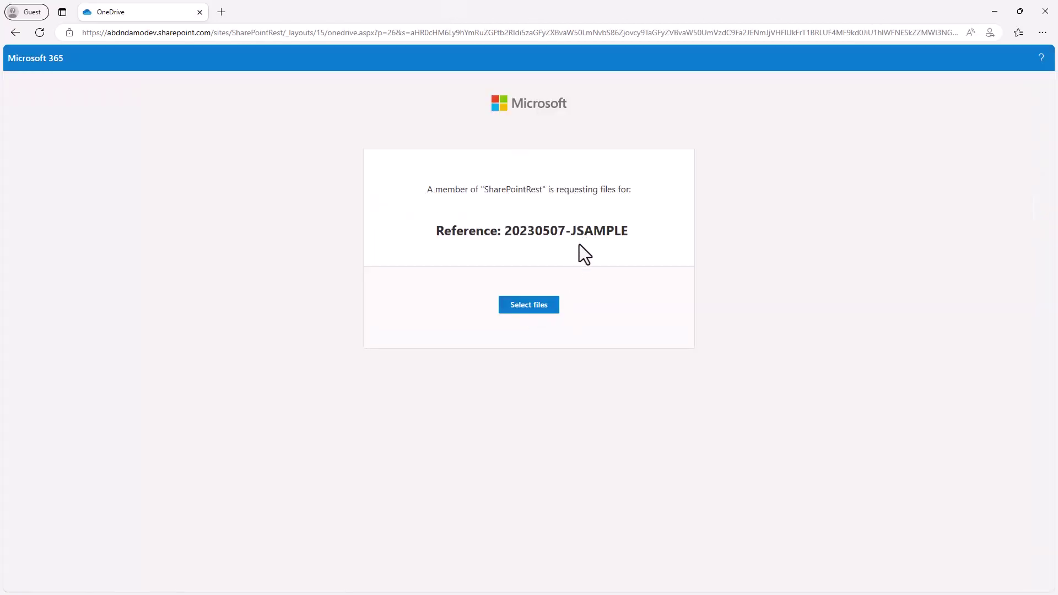
Upload JSample.jpg to the 20230507-JSAMPLE file request, filling in the uploader's last name.
left_click(530, 303)
double_click(144, 107)
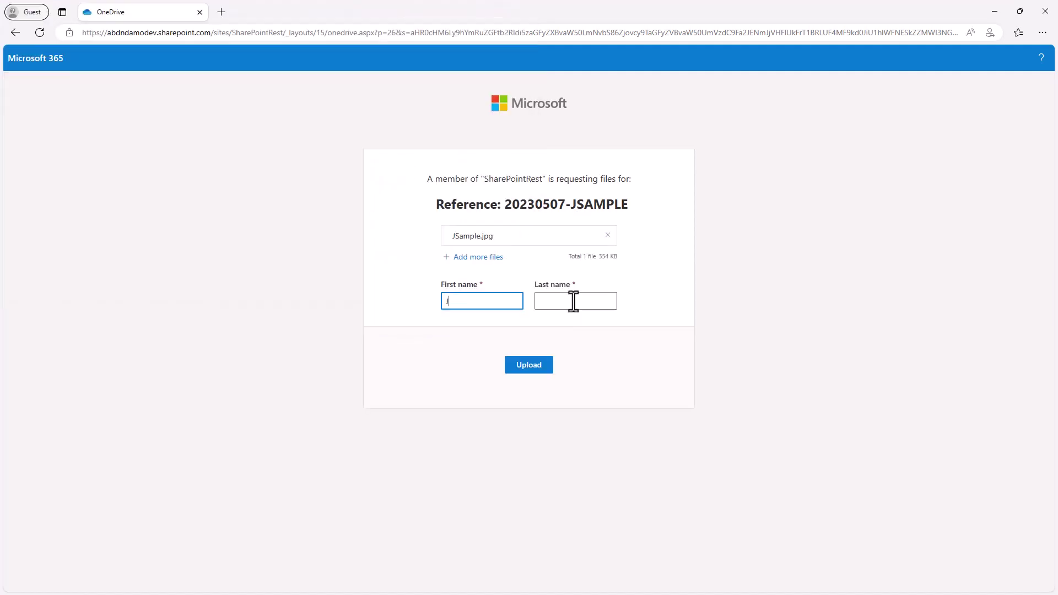
left_click(571, 300)
type("Sa")
left_click(542, 364)
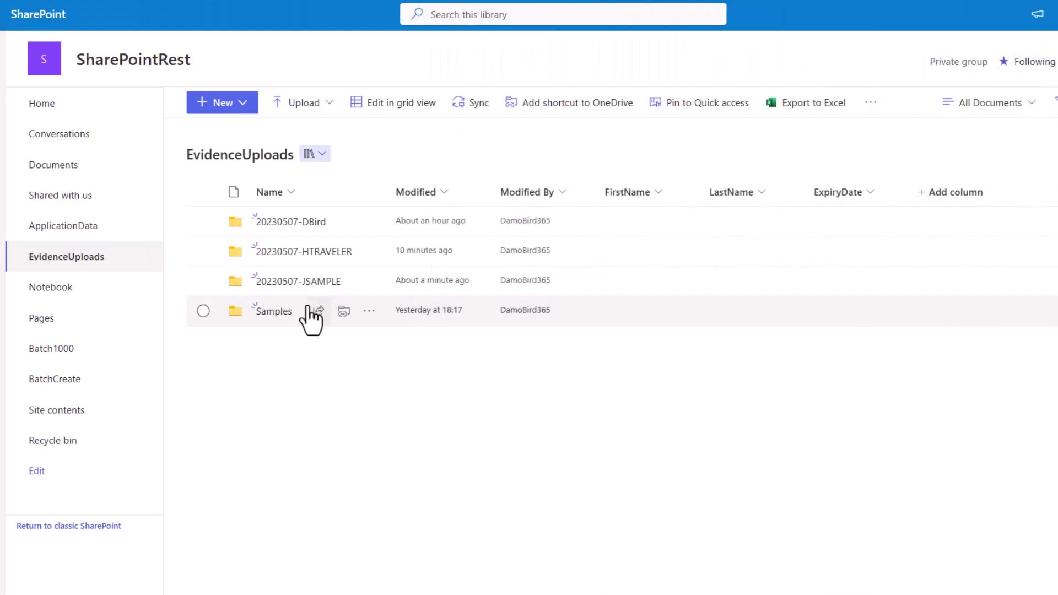
Open the 20230507-JSAMPLE folder to see J_Sa_JSample.jpg with extracted names and expiry 05/08/2020.
left_click(278, 281)
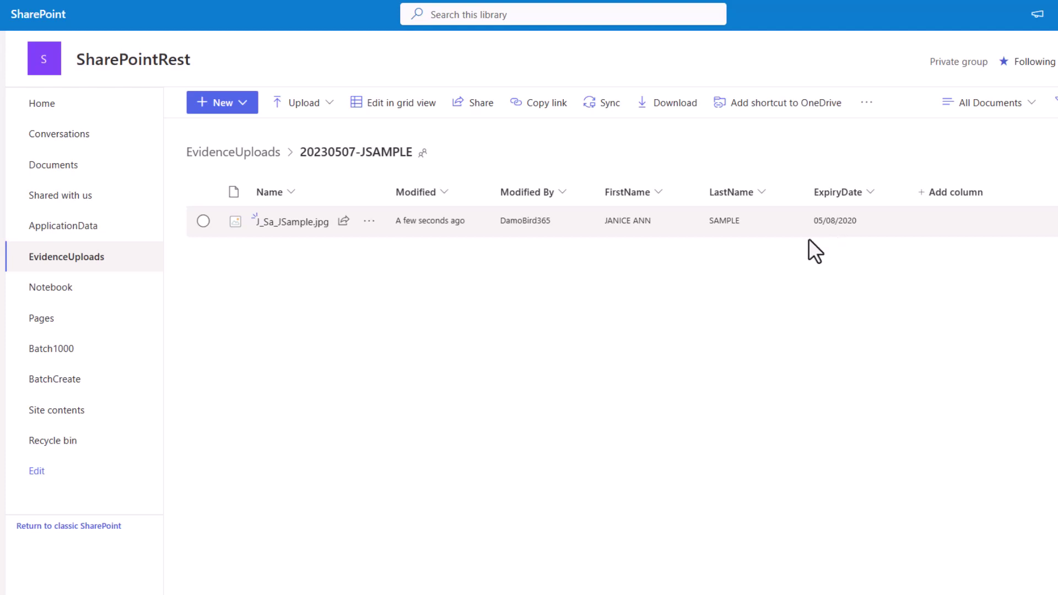
left_click(54, 231)
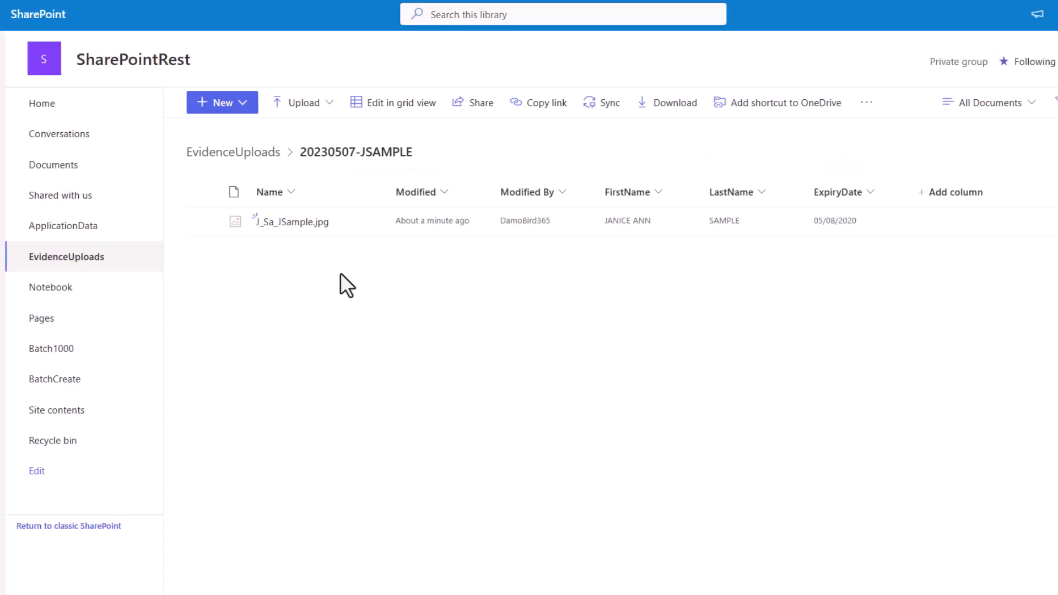
Open the uploaded J_Sa_JSample.jpg image in the viewer.
left_click(278, 223)
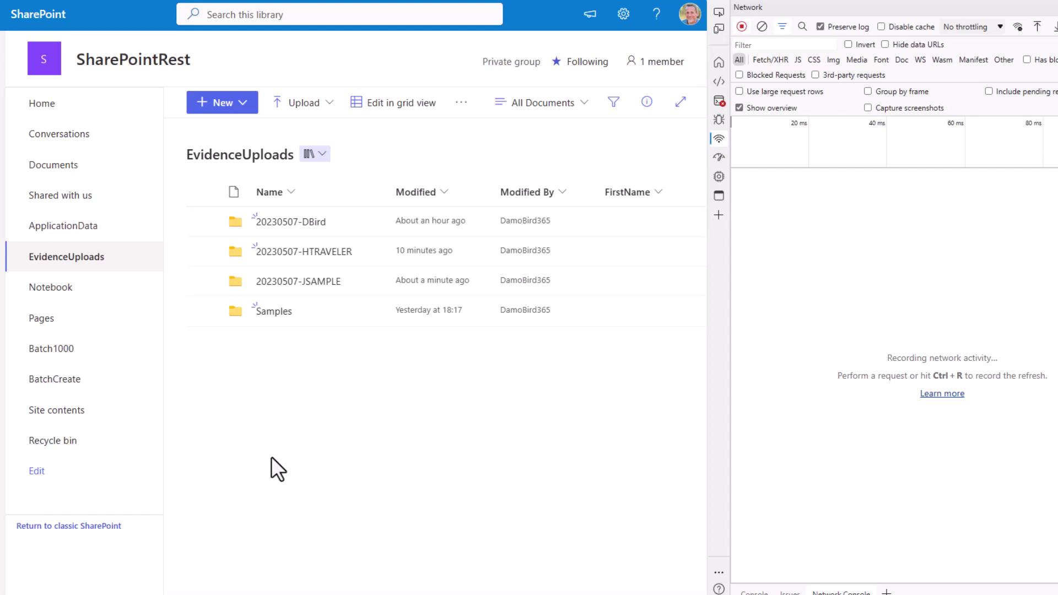
Create a file request for the Samples folder with description '12' to get an upload link.
left_click(202, 310)
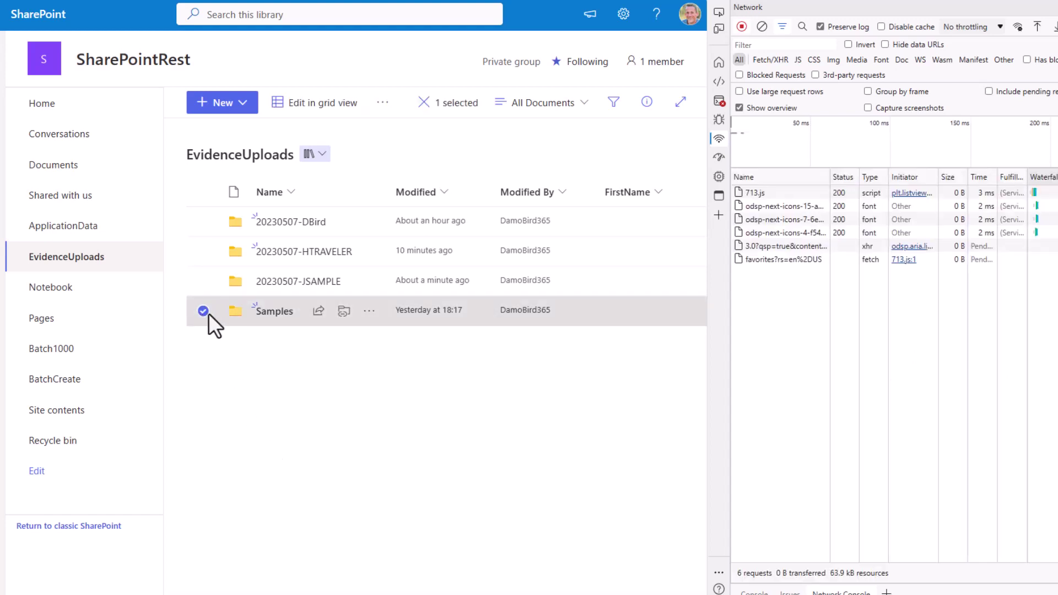
left_click(369, 311)
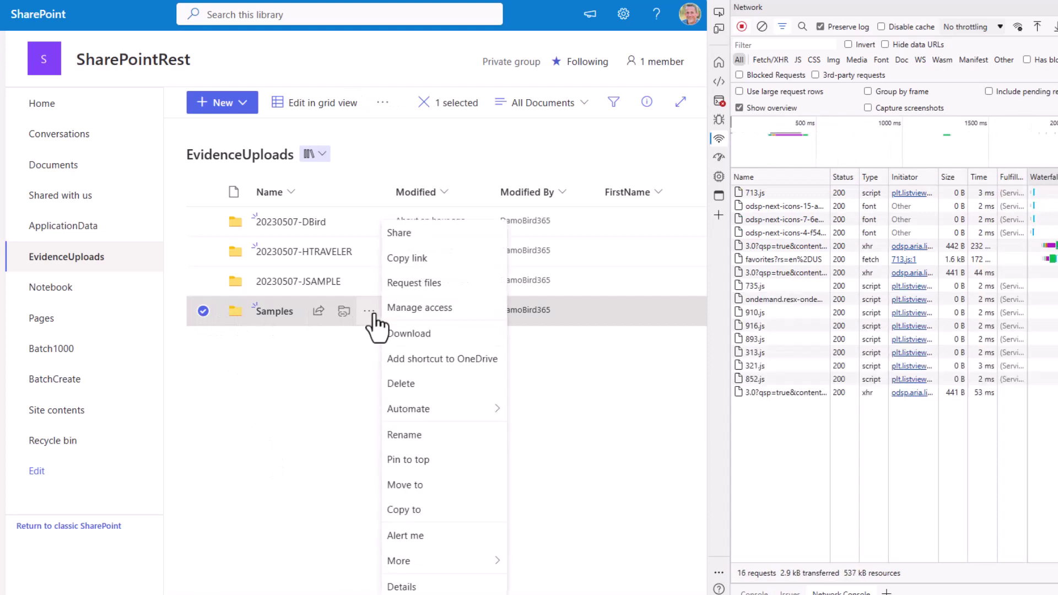
left_click(423, 287)
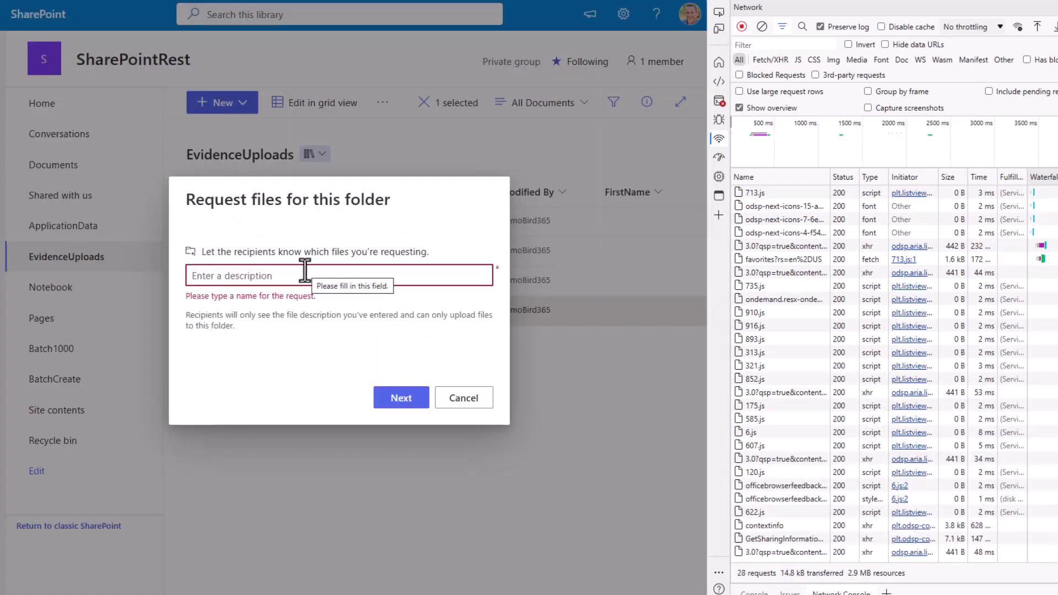
left_click(304, 273)
type("12")
left_click(401, 397)
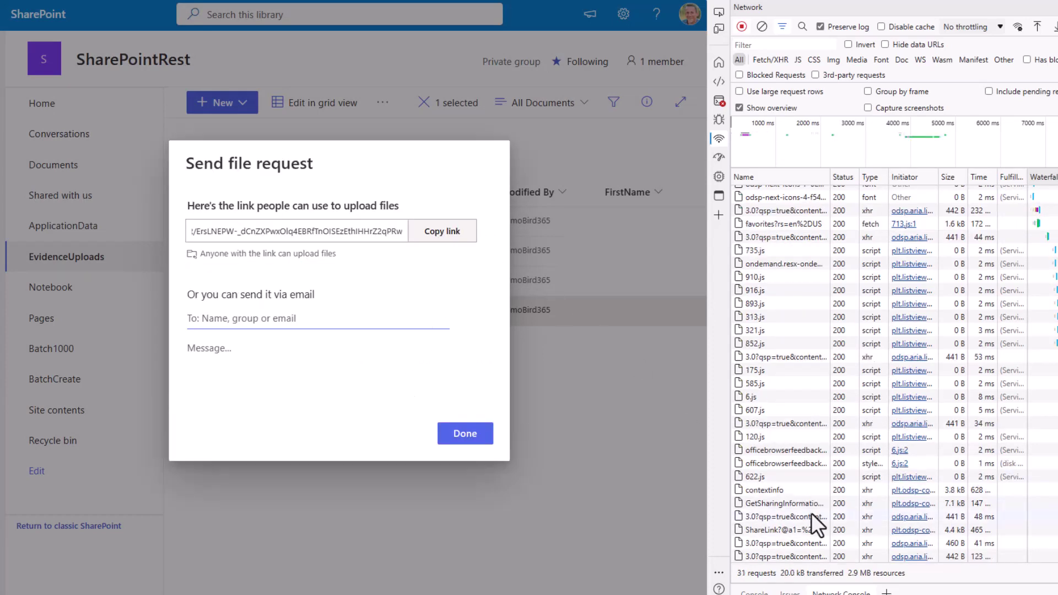
left_click(781, 491)
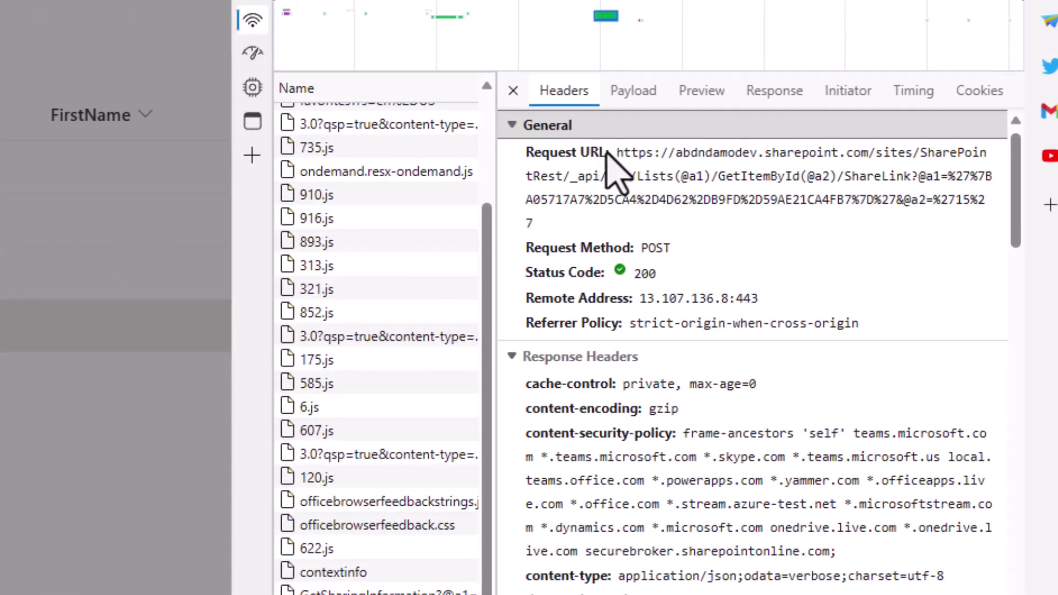
triple_click(926, 213)
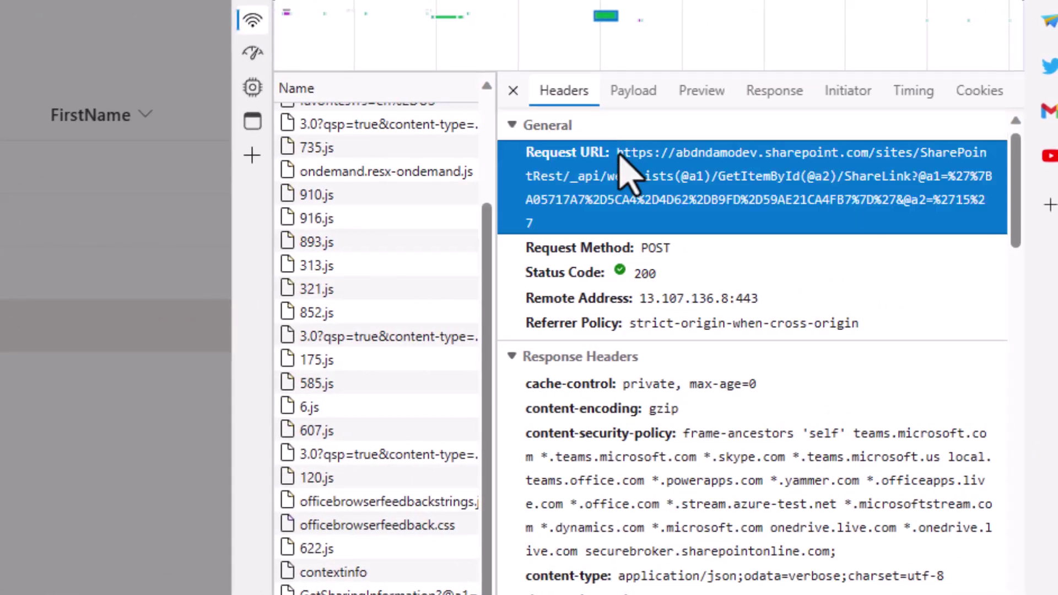
left_click_drag(621, 153, 930, 223)
left_click(727, 217)
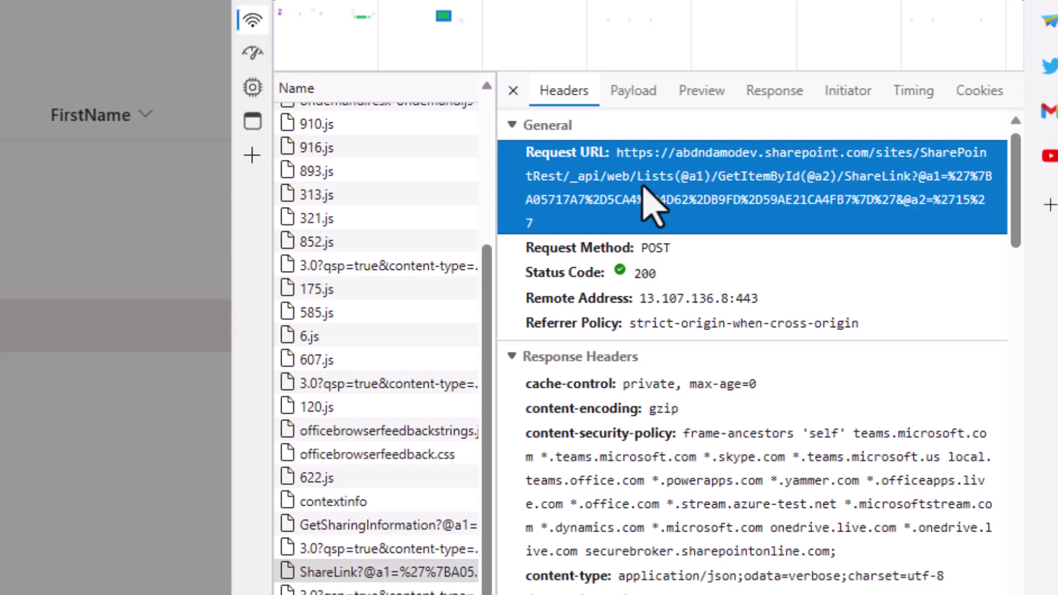
left_click(633, 91)
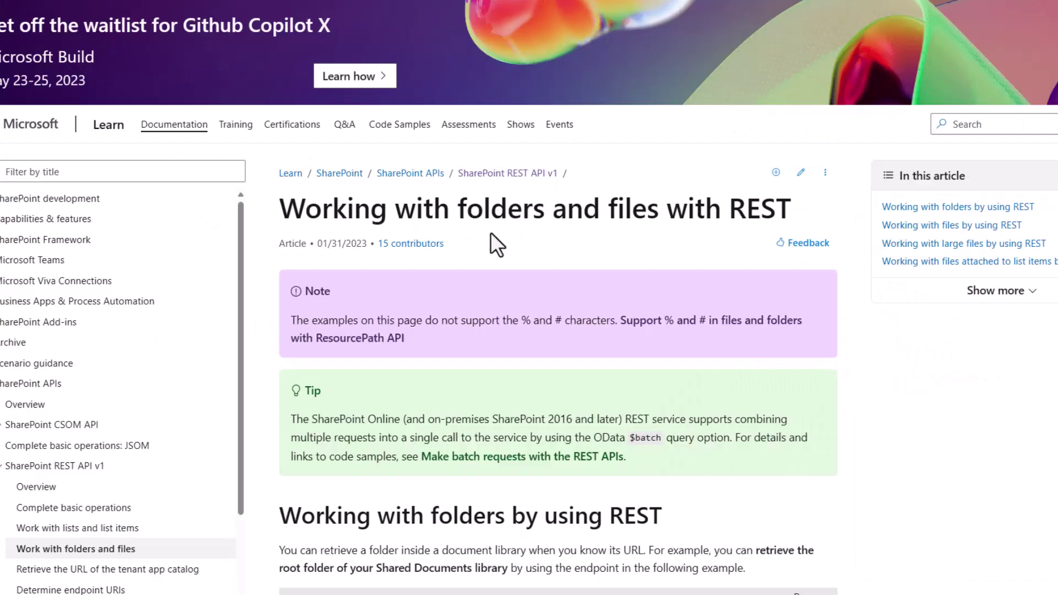
Scroll past the SharePoint REST examples and bring up the Graph 'Create a sharing link for a DriveItem' article.
scroll(490, 232, "down", 15)
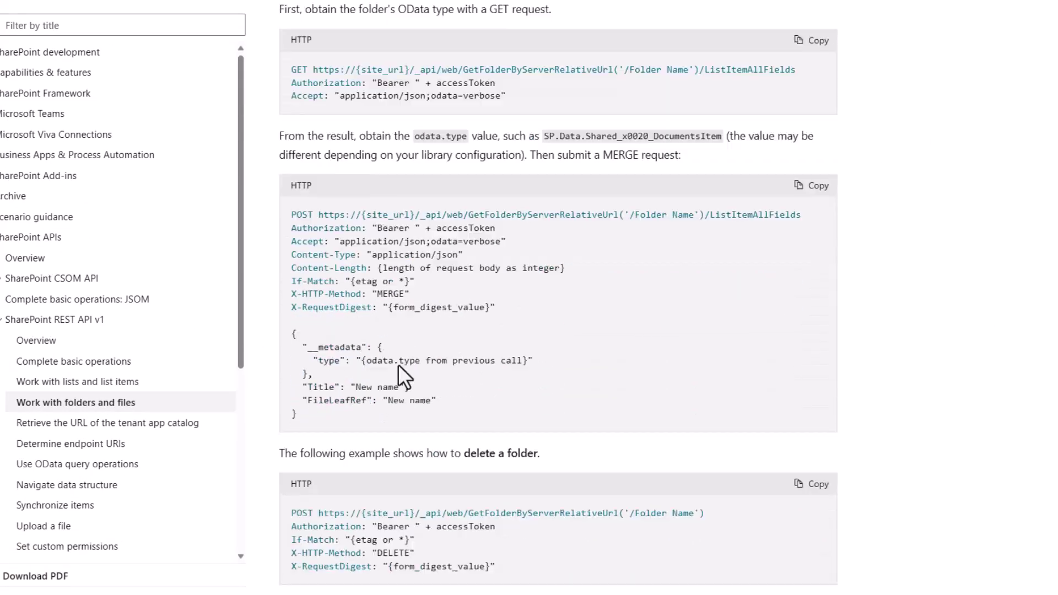
scroll(397, 365, "down", 10)
left_click_drag(345, 391, 586, 392)
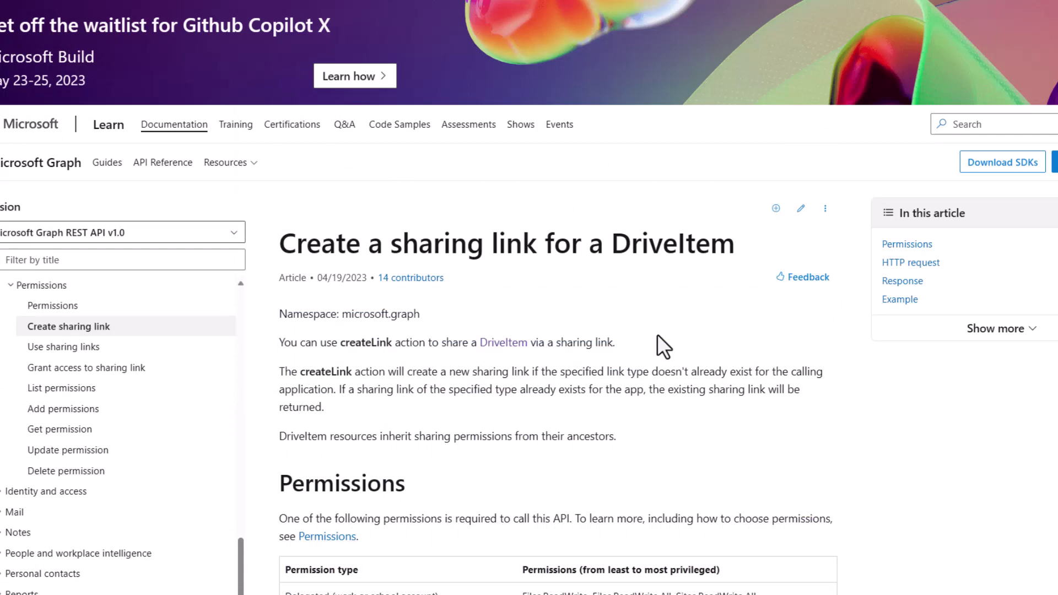
Scroll the createLink article to its request body properties and the view, edit and embed link types.
scroll(657, 335, "down", 8)
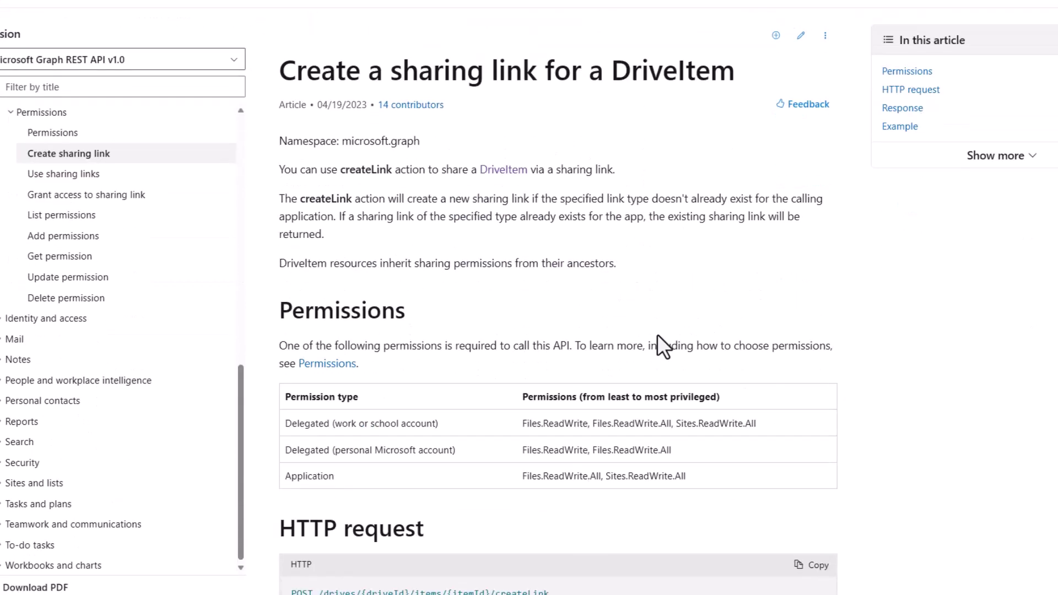
scroll(656, 333, "down", 8)
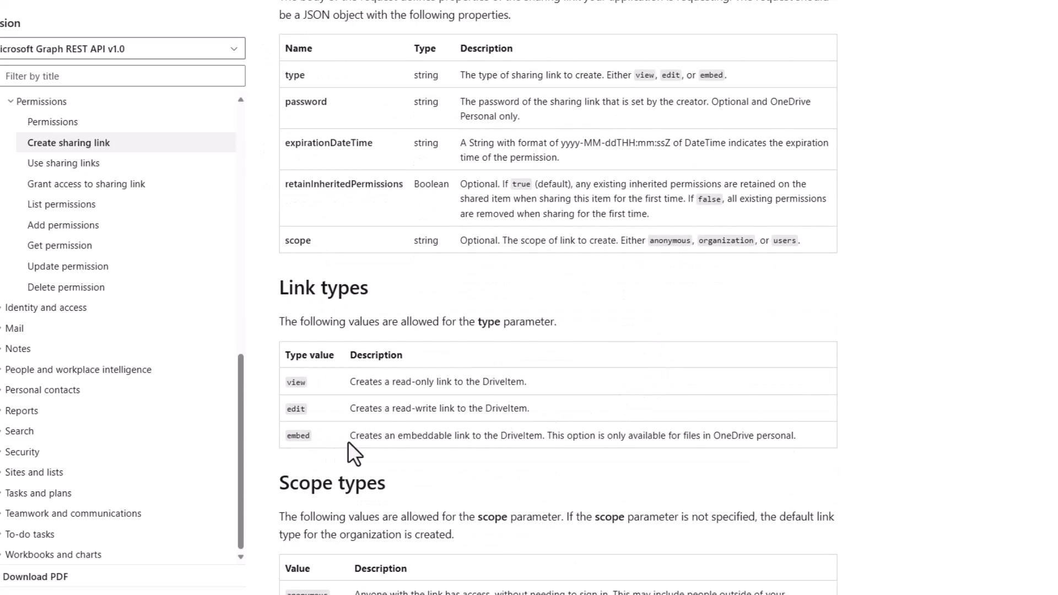
scroll(348, 440, "up", 3)
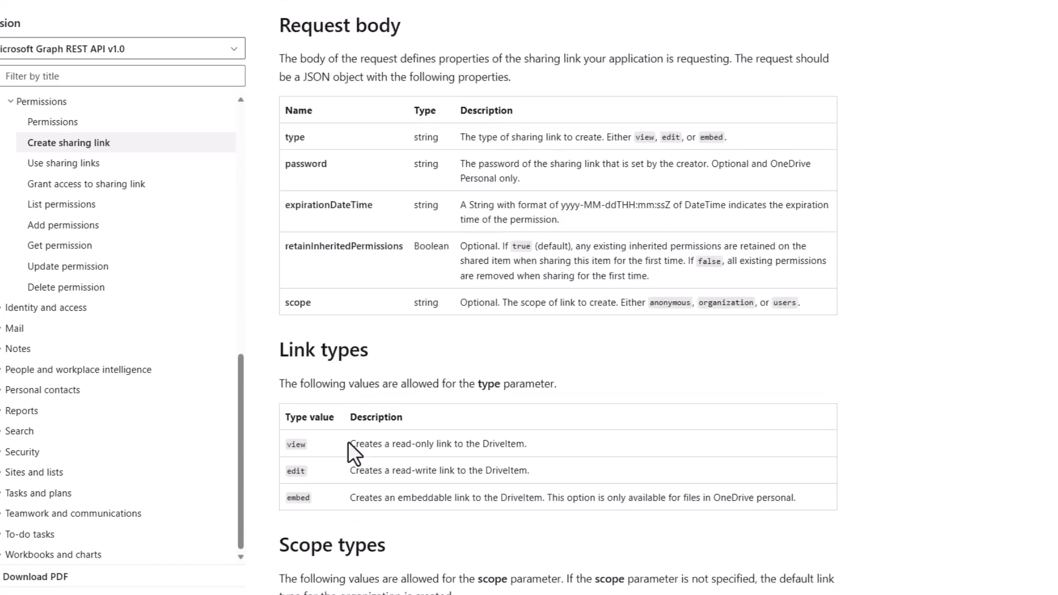